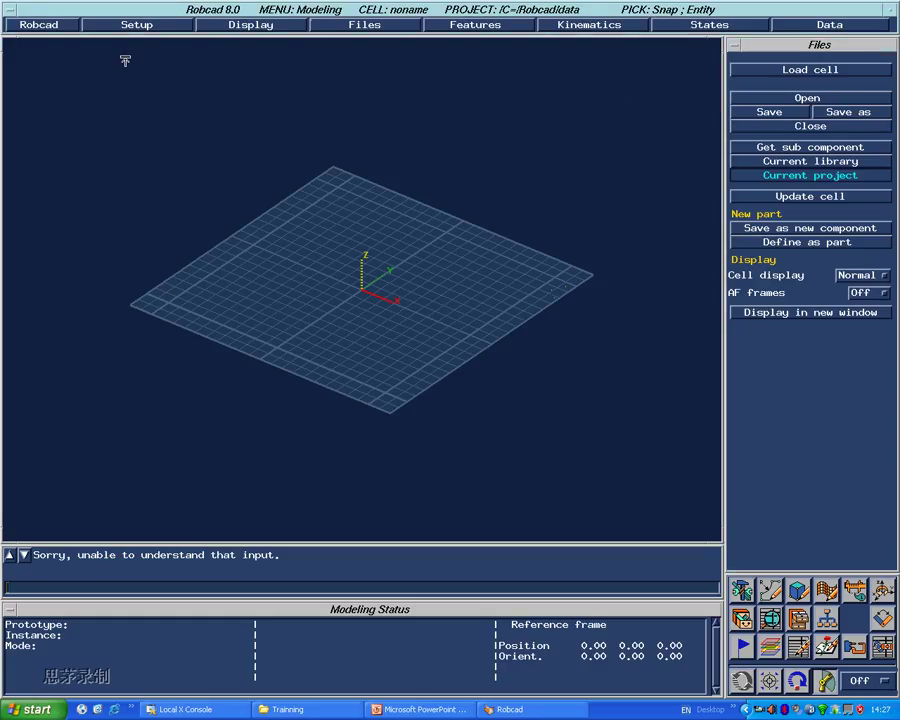
Step: Switch Robcad from Modeling to the Workcell application
left_click(44, 24)
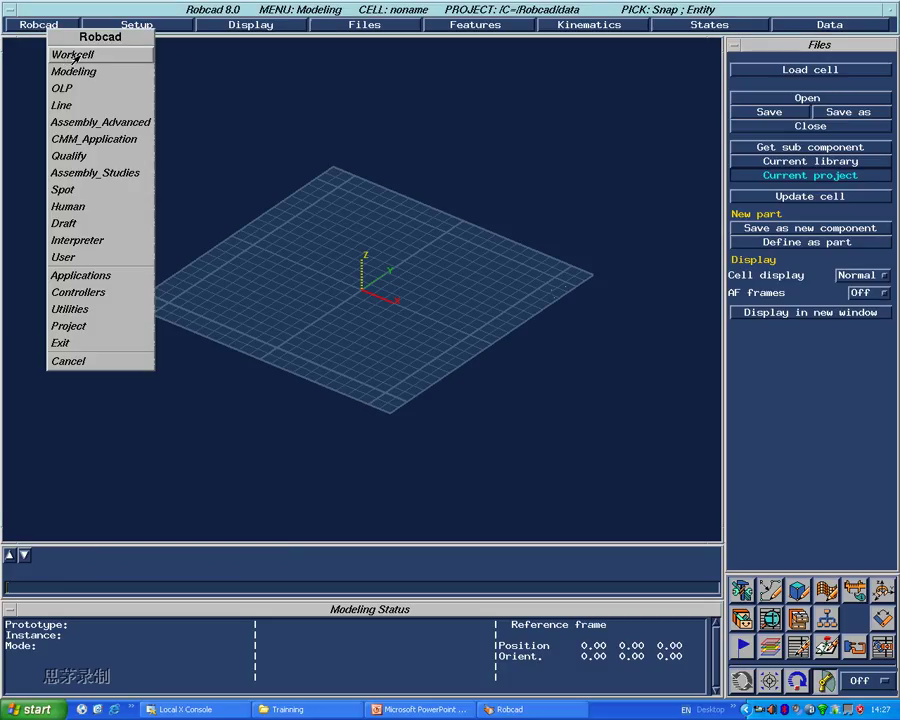
left_click(73, 56)
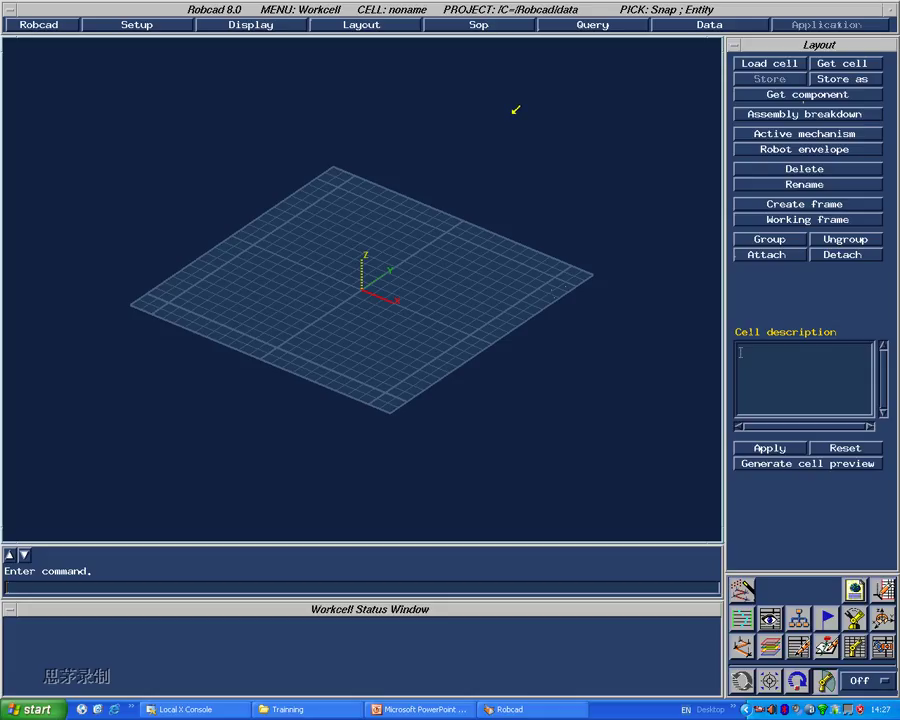
Step: Open a My Computer window in reduced size, then switch to PowerPoint and review the slide on setting the project folder
key("super+e")
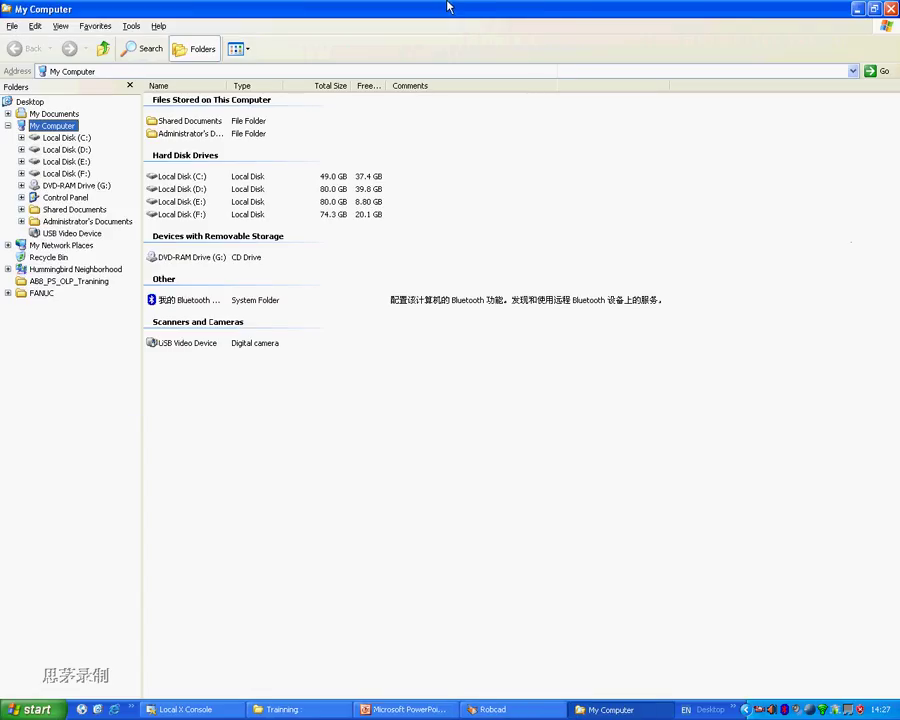
double_click(462, 11)
left_click_drag(778, 158, 750, 180)
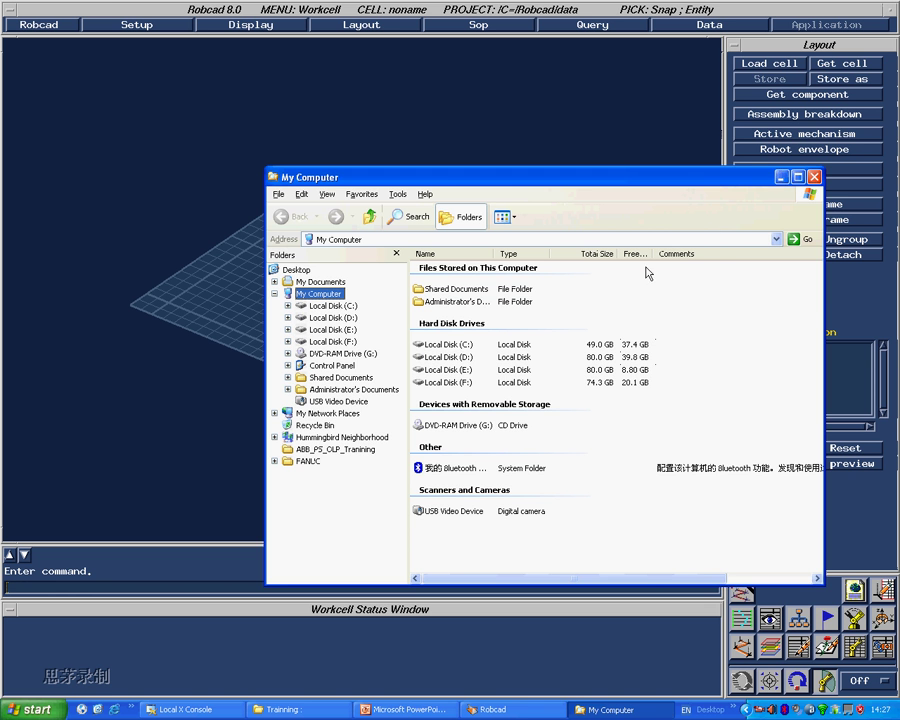
left_click(423, 565)
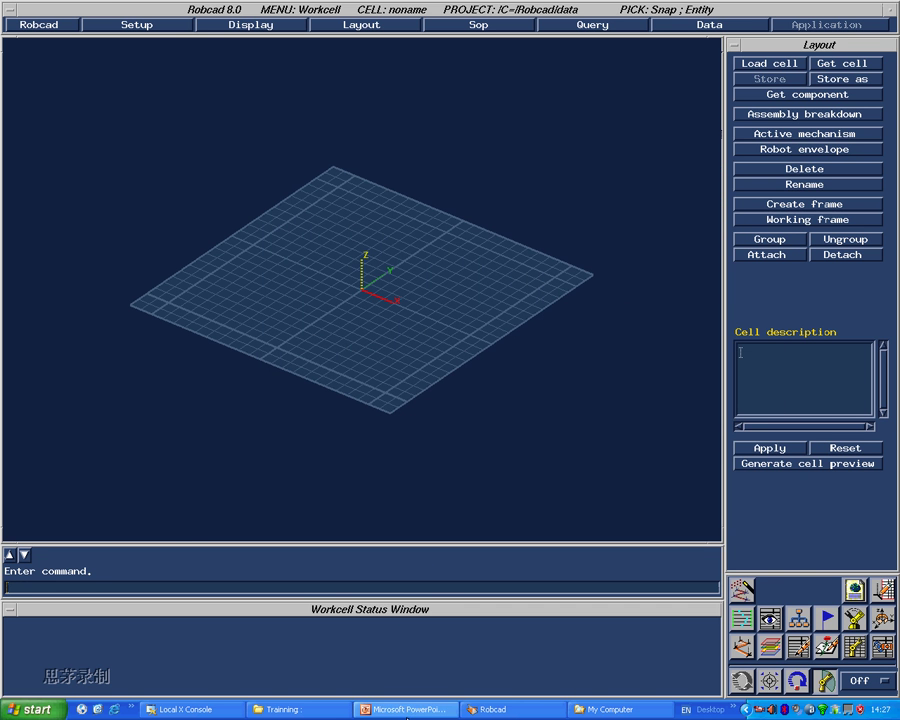
left_click(410, 709)
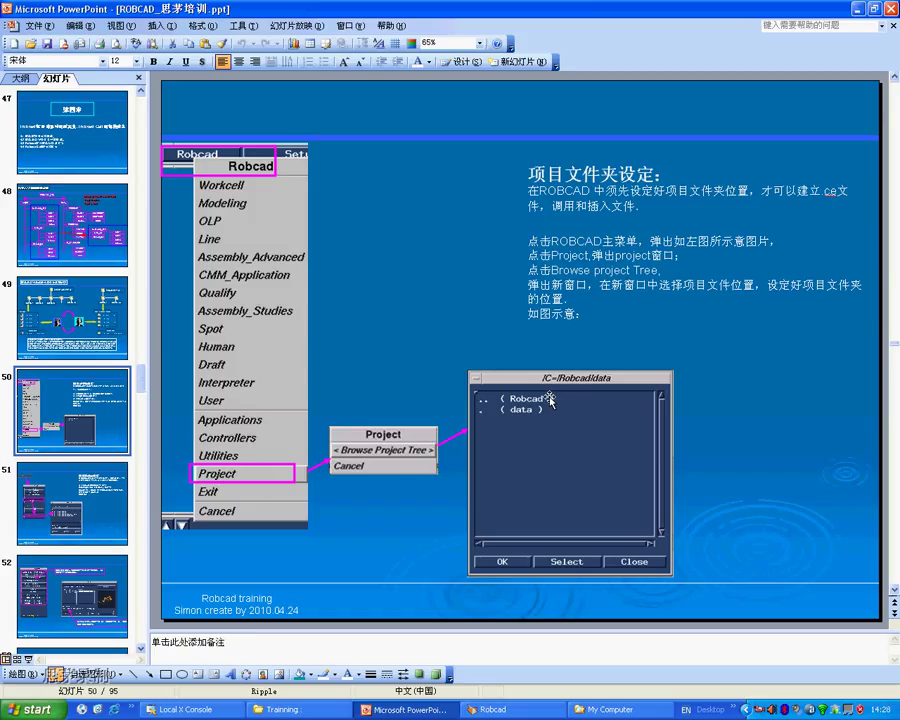
Step: Switch to the My Computer window, maximize it without the folder tree, and open the Trainning folder on drive F
left_click(617, 711)
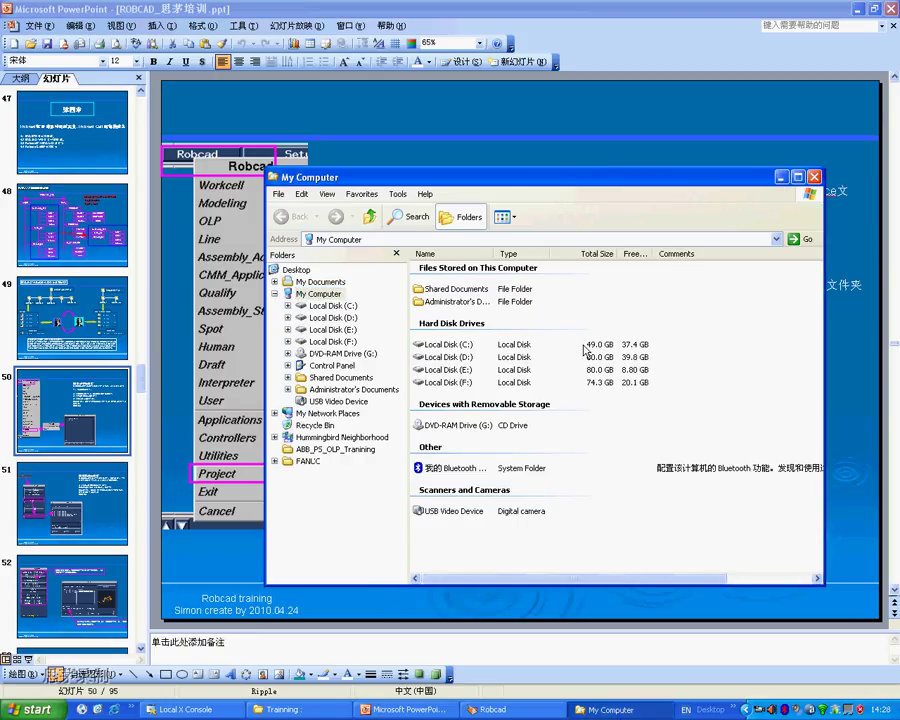
double_click(537, 178)
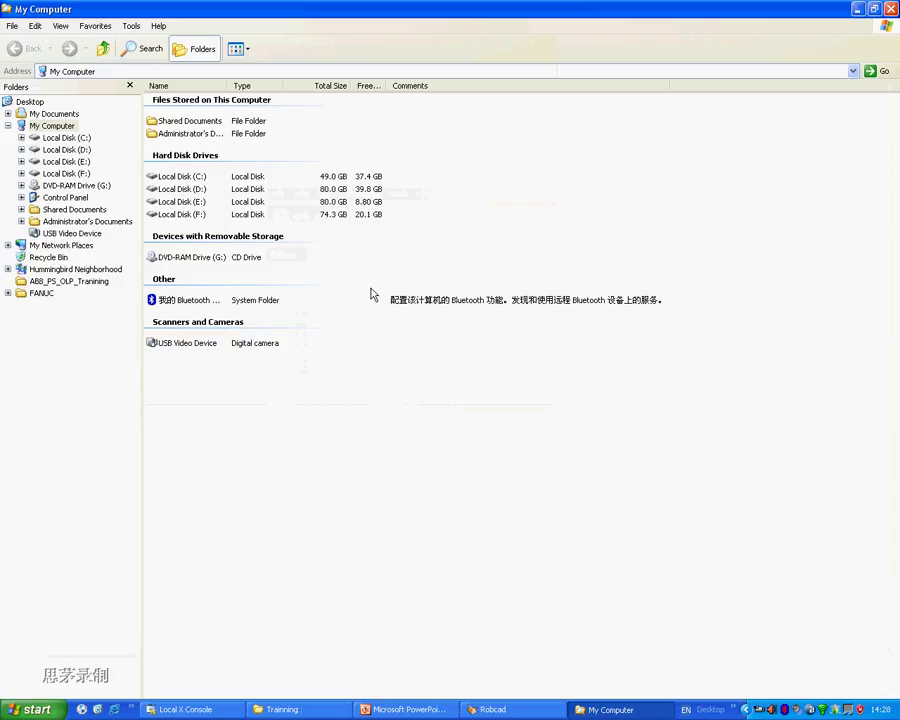
left_click(129, 85)
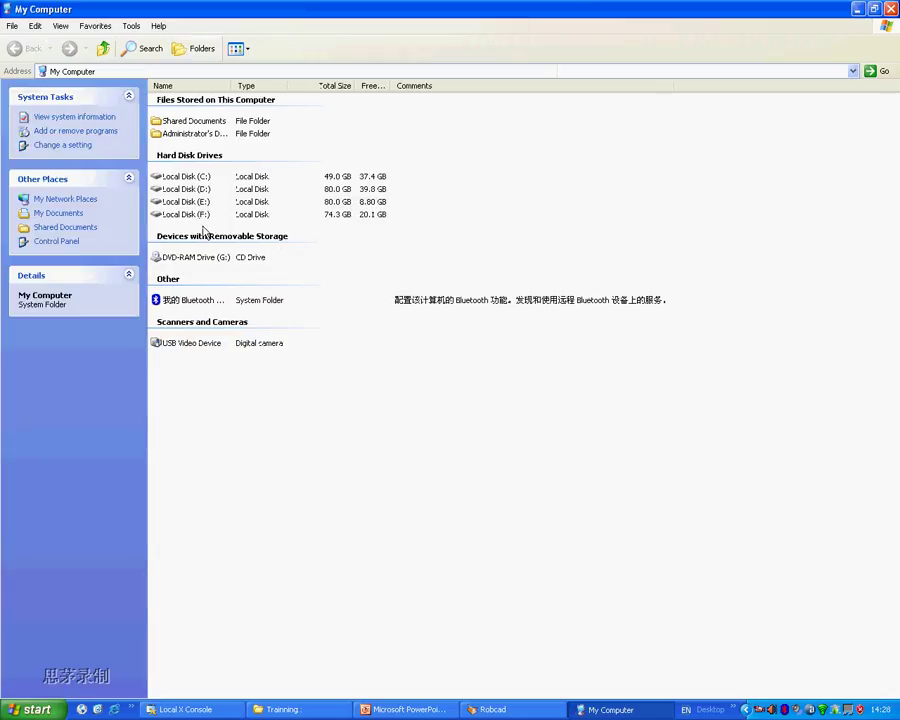
left_click(192, 215)
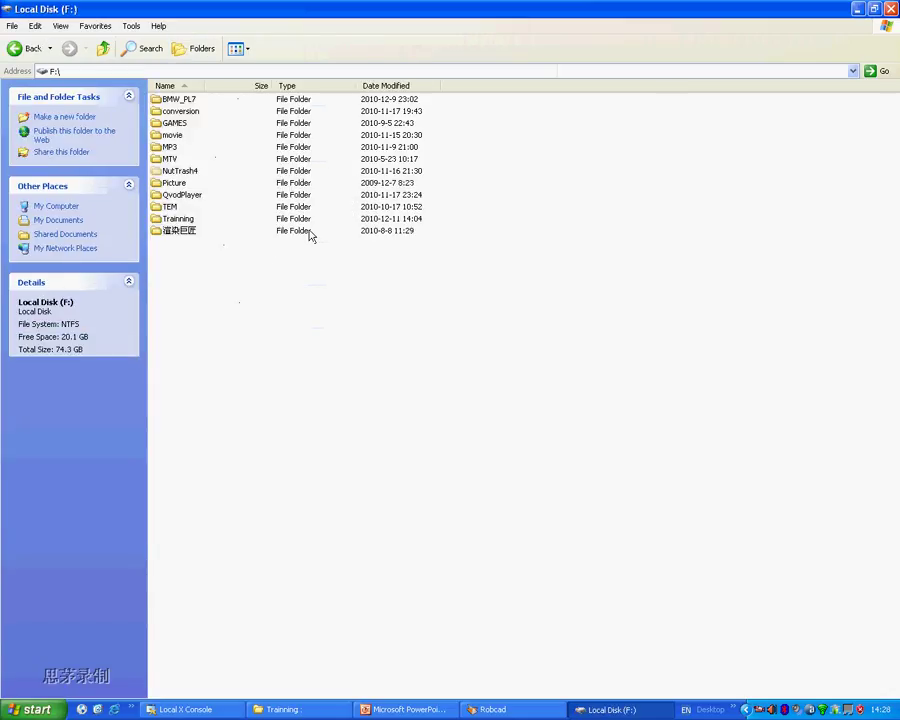
left_click(178, 220)
double_click(177, 222)
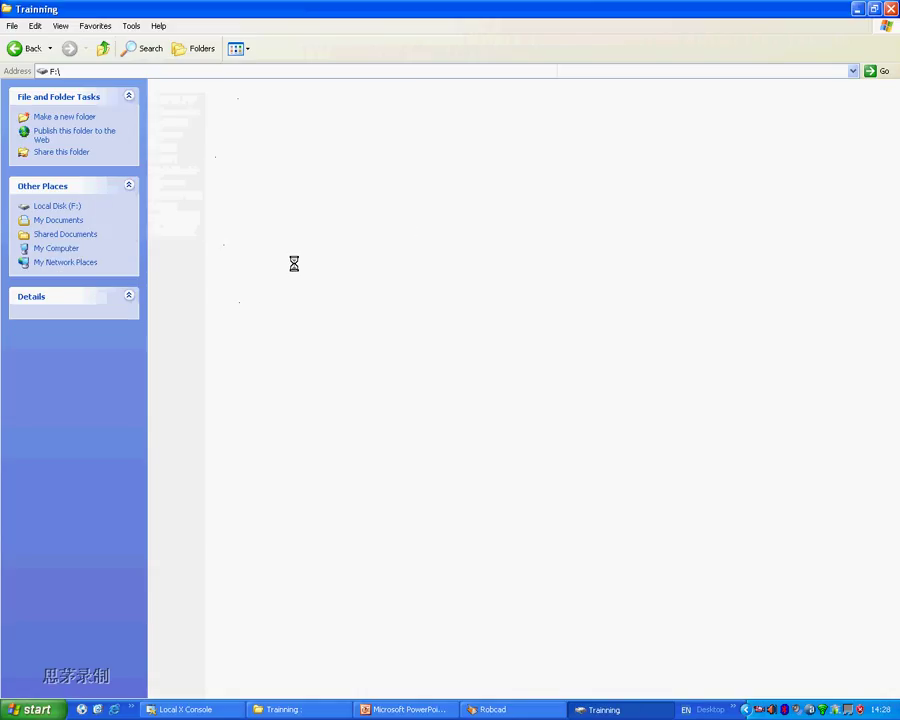
Step: View the contents of ROBCAD_Train_cell\Modeling_tranining in the Trainning folder, then minimize the window to return to Robcad
left_click(224, 146)
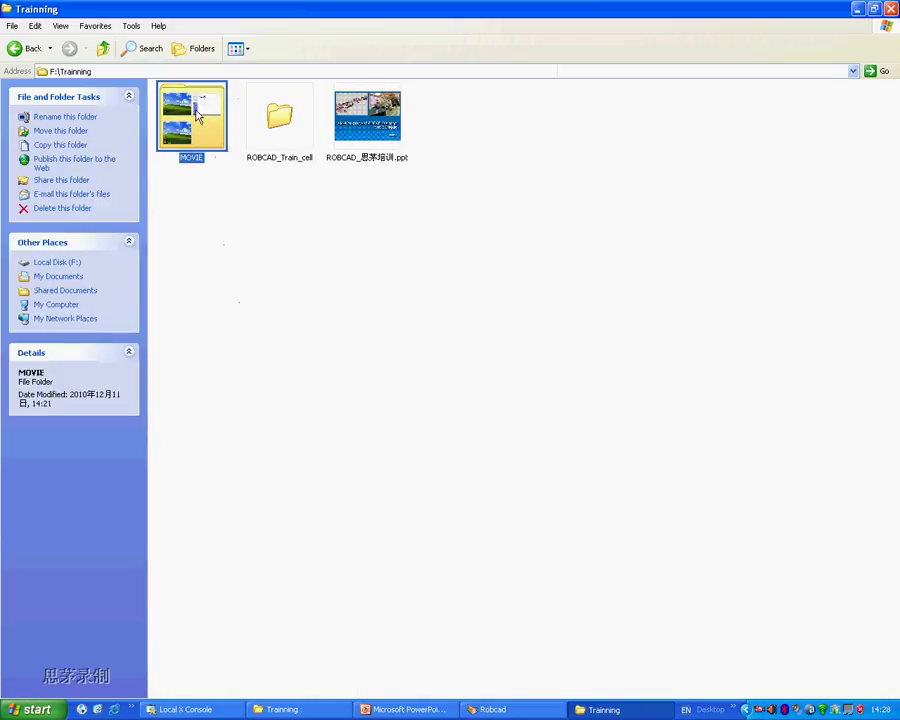
left_click(376, 123)
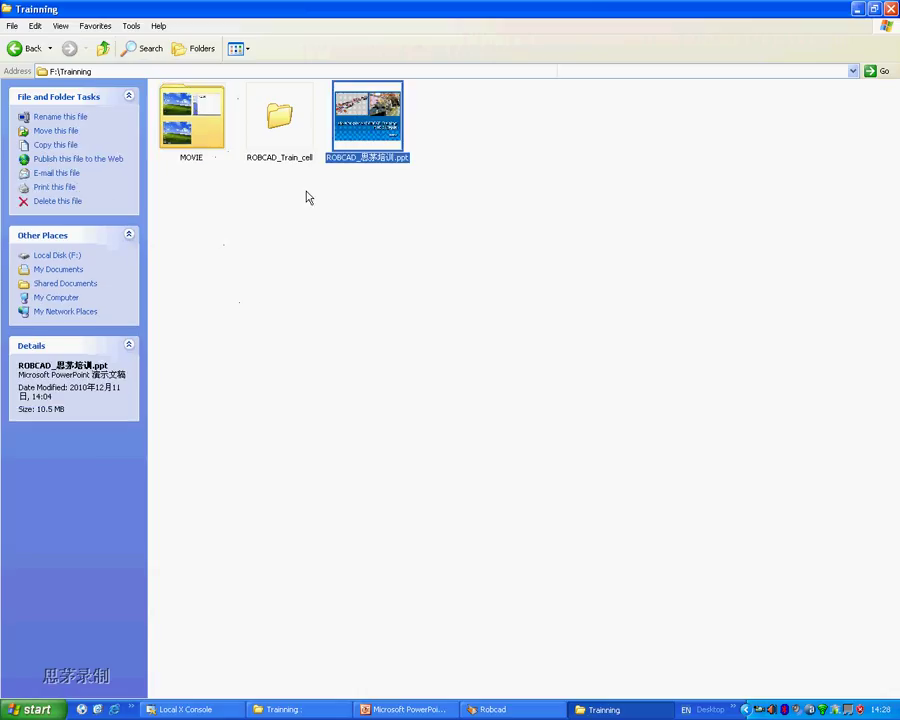
double_click(283, 135)
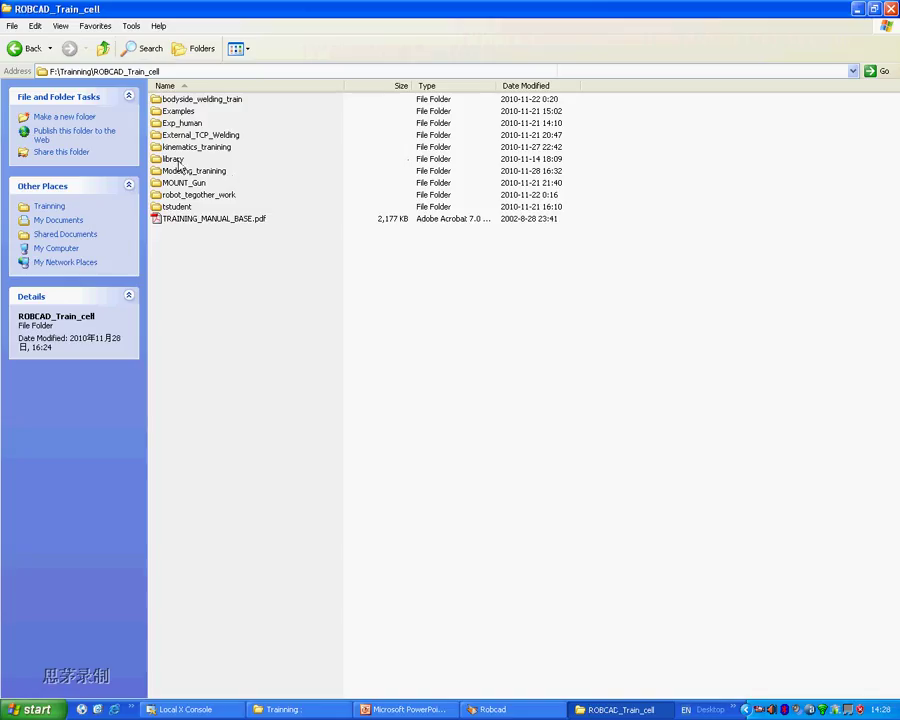
left_click(192, 172)
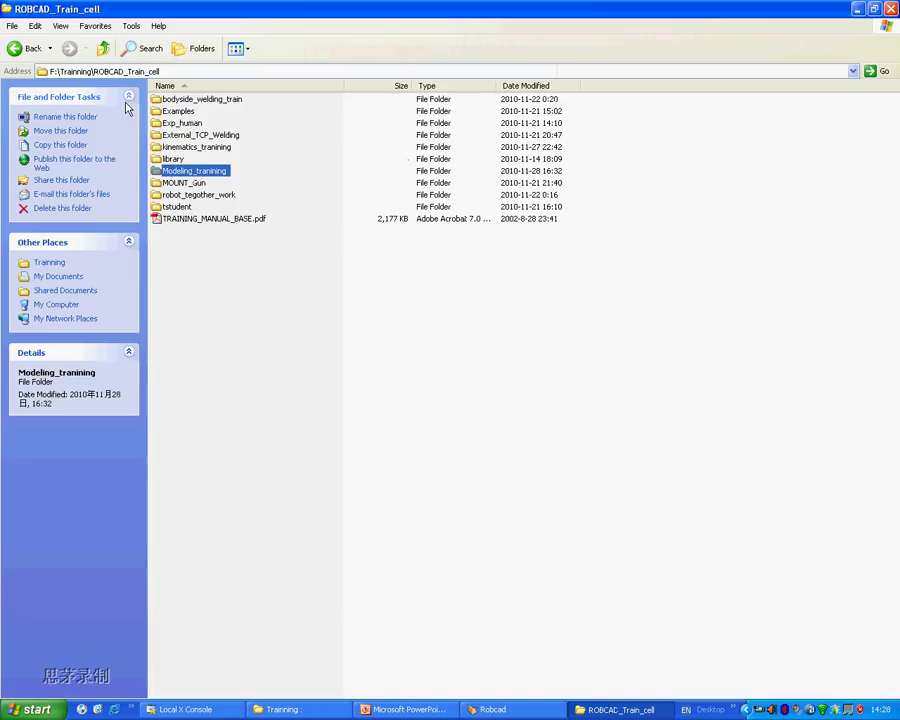
double_click(180, 171)
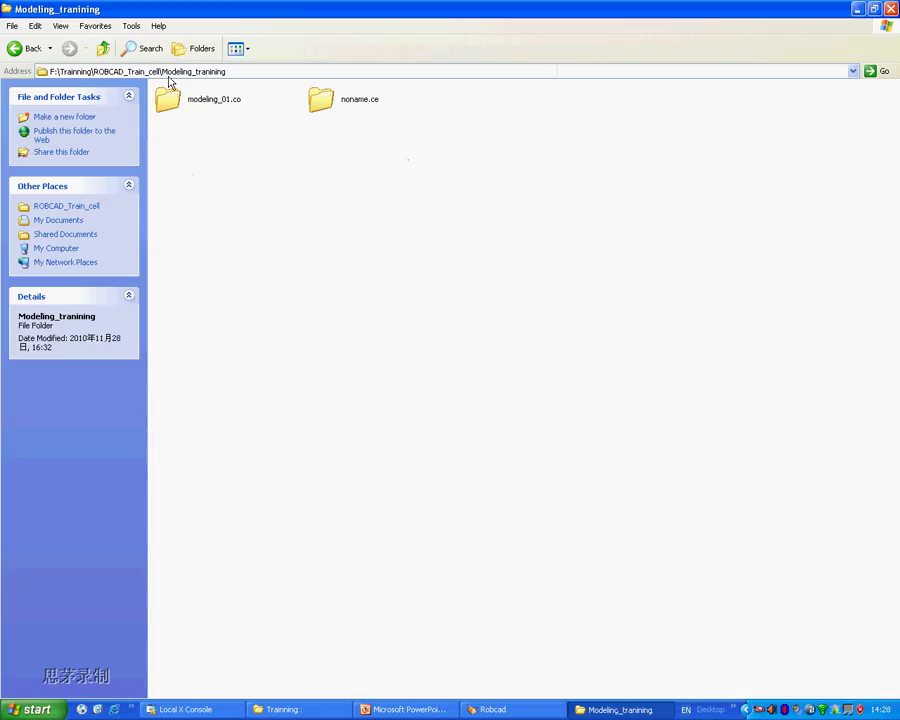
left_click(855, 8)
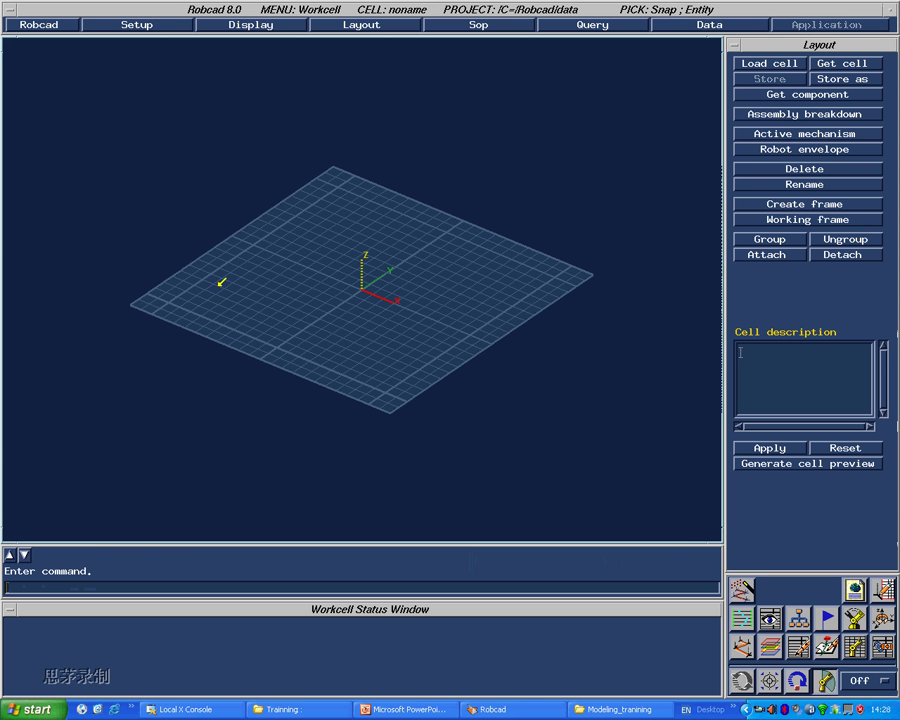
Step: Browse the Robcad project tree and go up from the data directory to the My Computer level
left_click(36, 18)
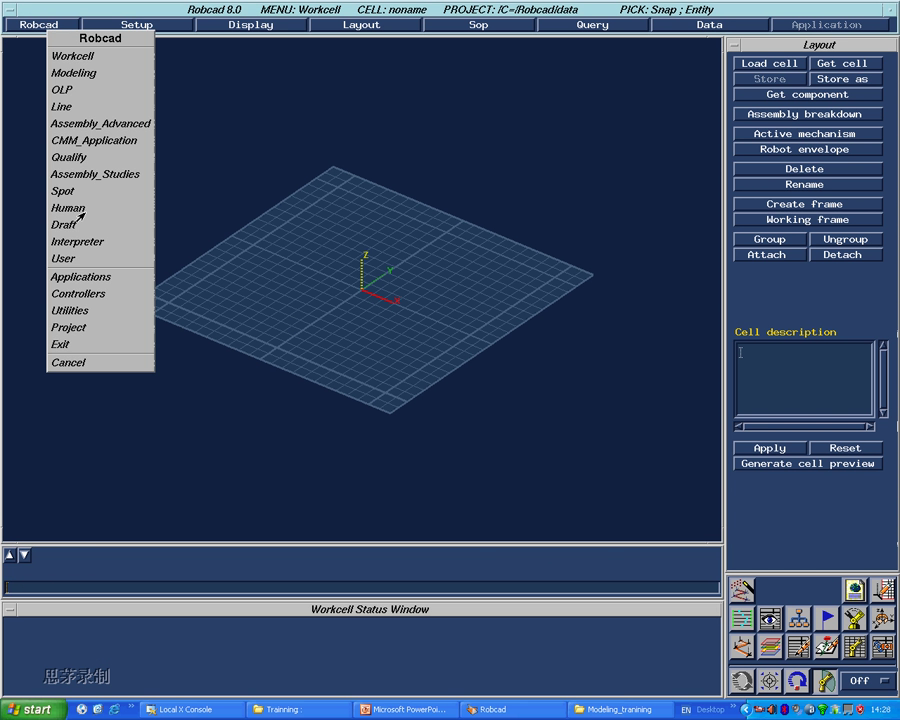
left_click(79, 330)
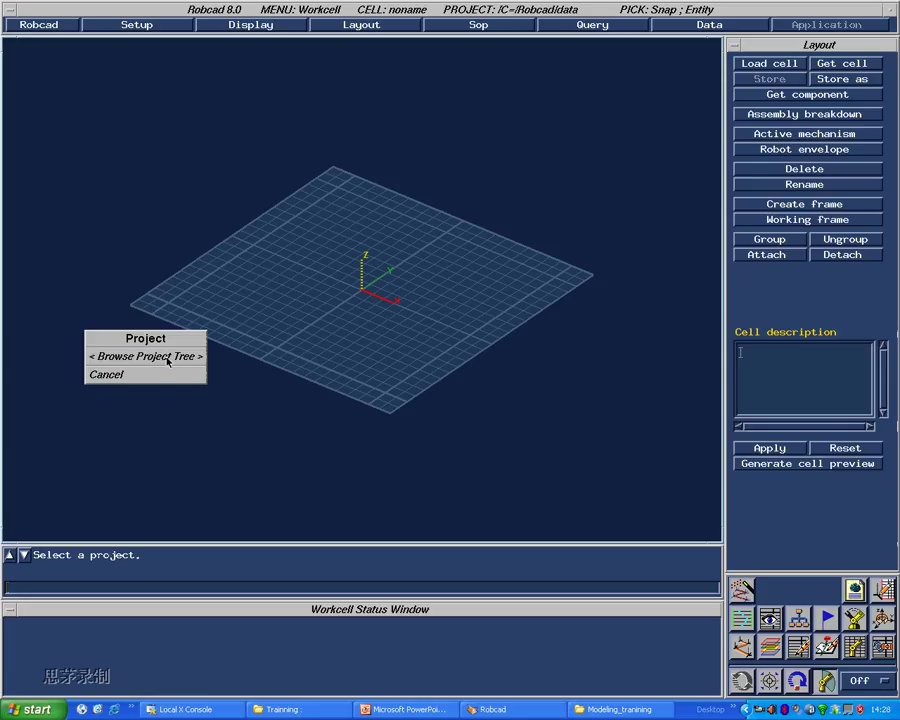
left_click(168, 358)
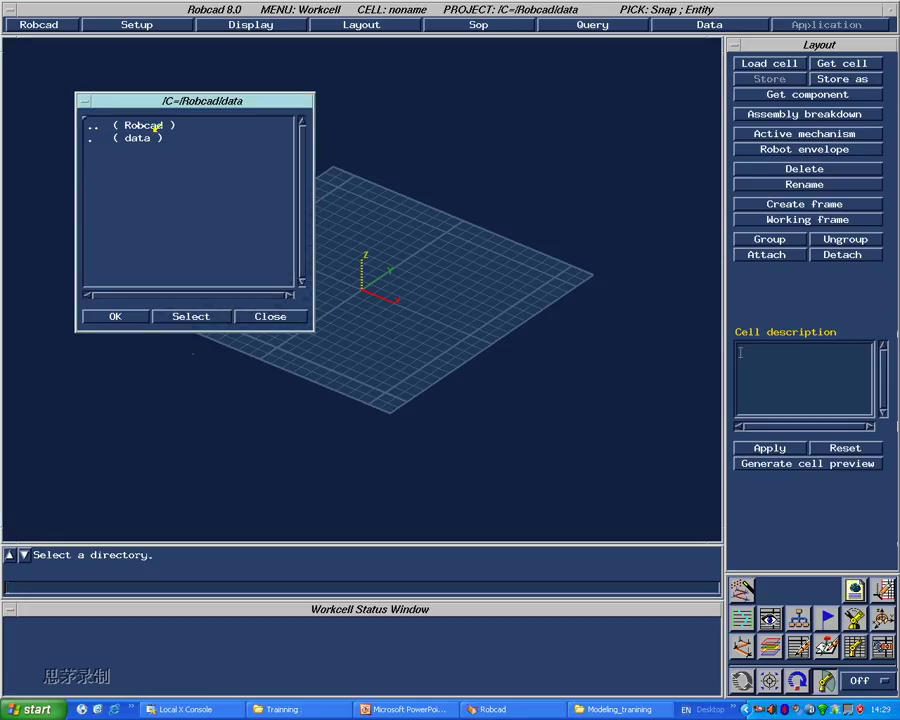
double_click(169, 125)
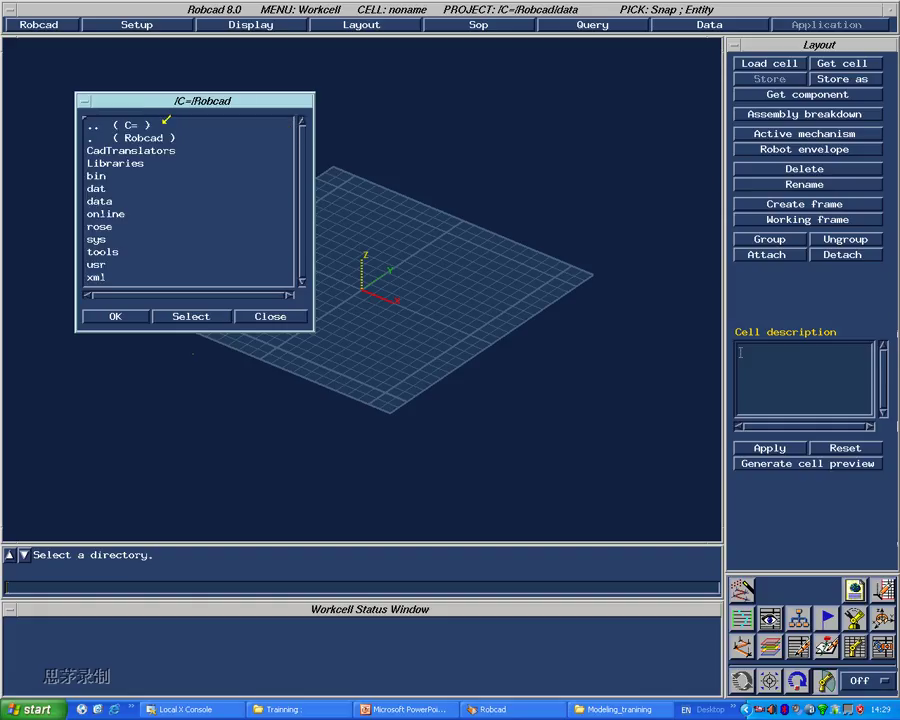
double_click(171, 124)
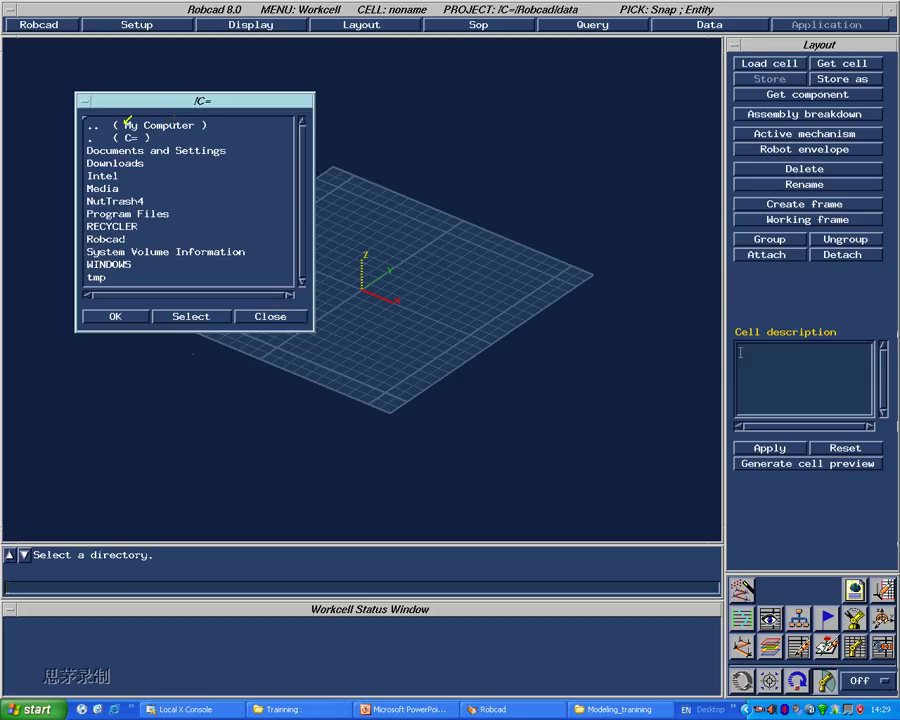
double_click(135, 125)
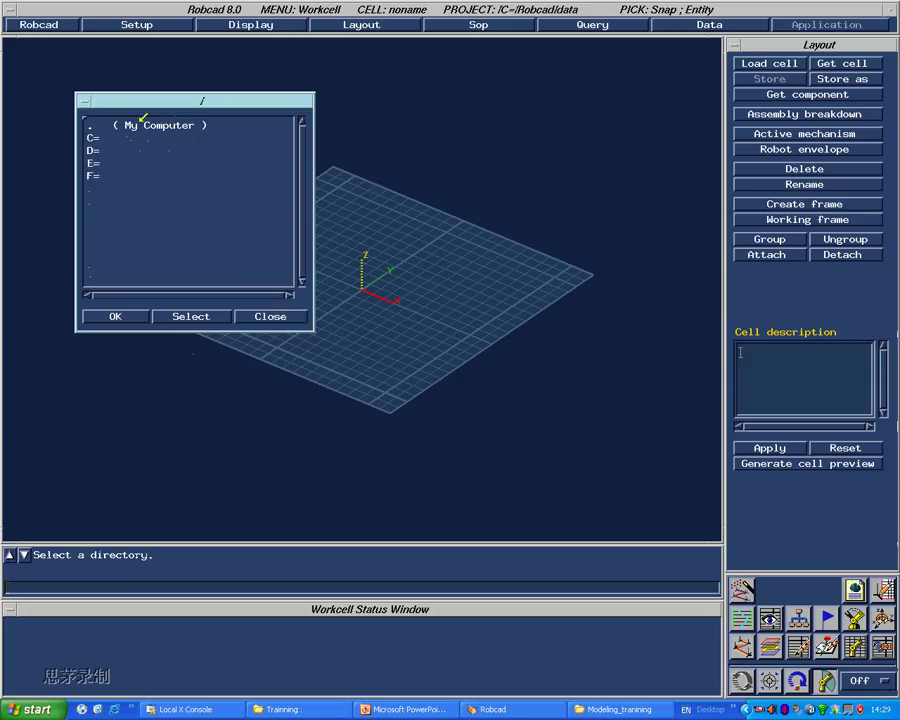
Step: Set the current project to /F=/Trainning/ROBCAD_Train_cell/Modeling_tranining
double_click(97, 175)
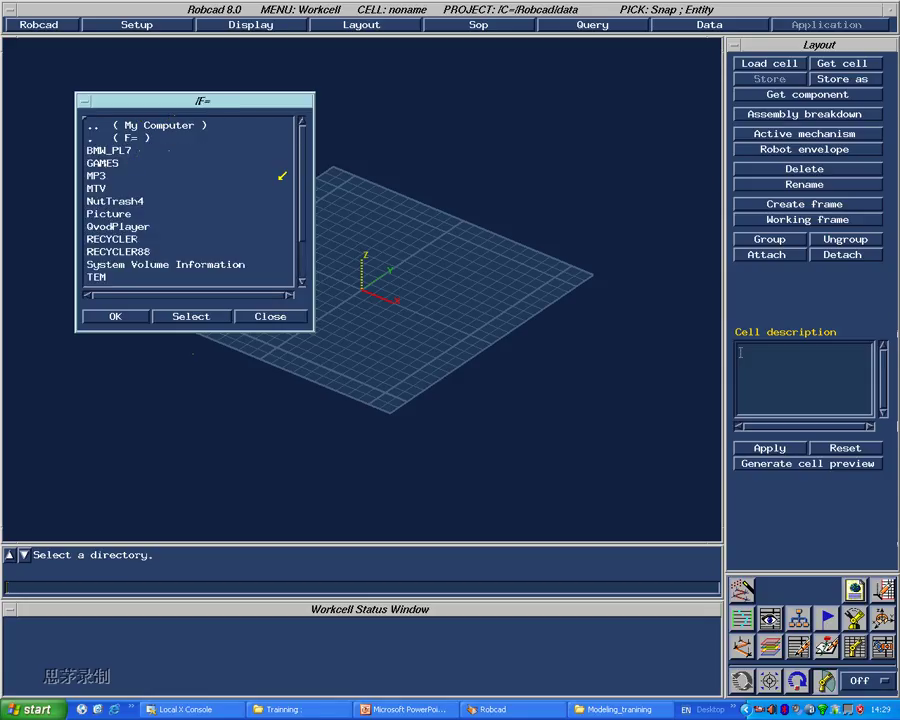
left_click_drag(306, 157, 303, 213)
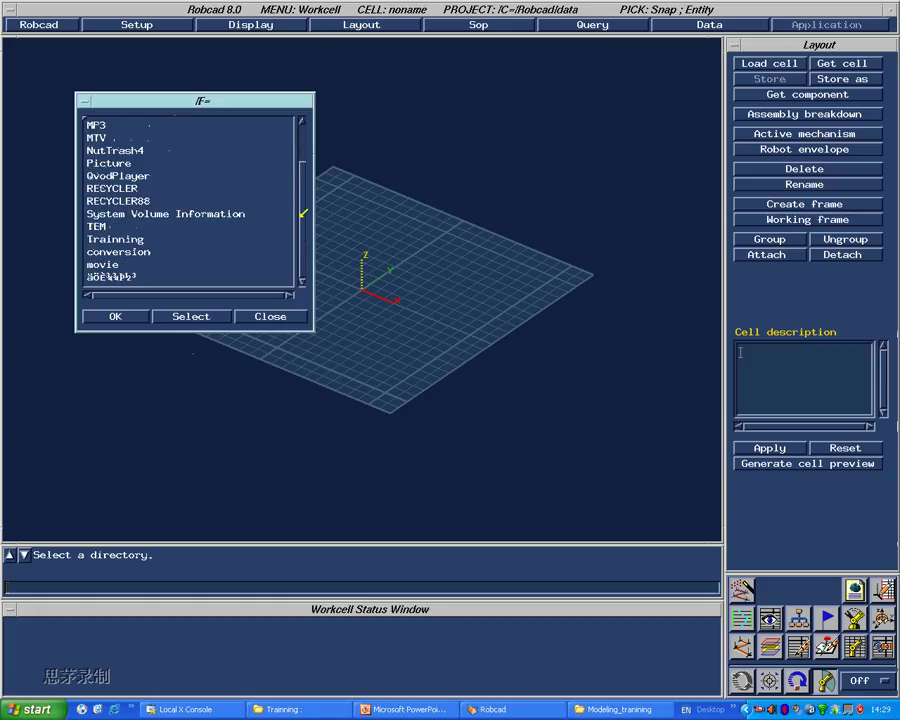
double_click(133, 238)
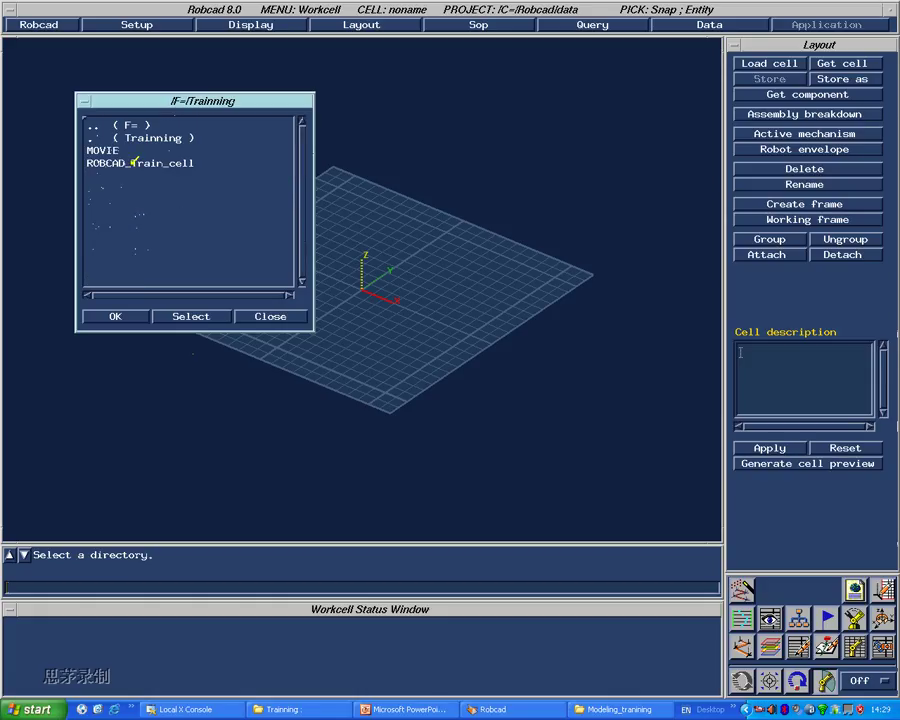
double_click(133, 162)
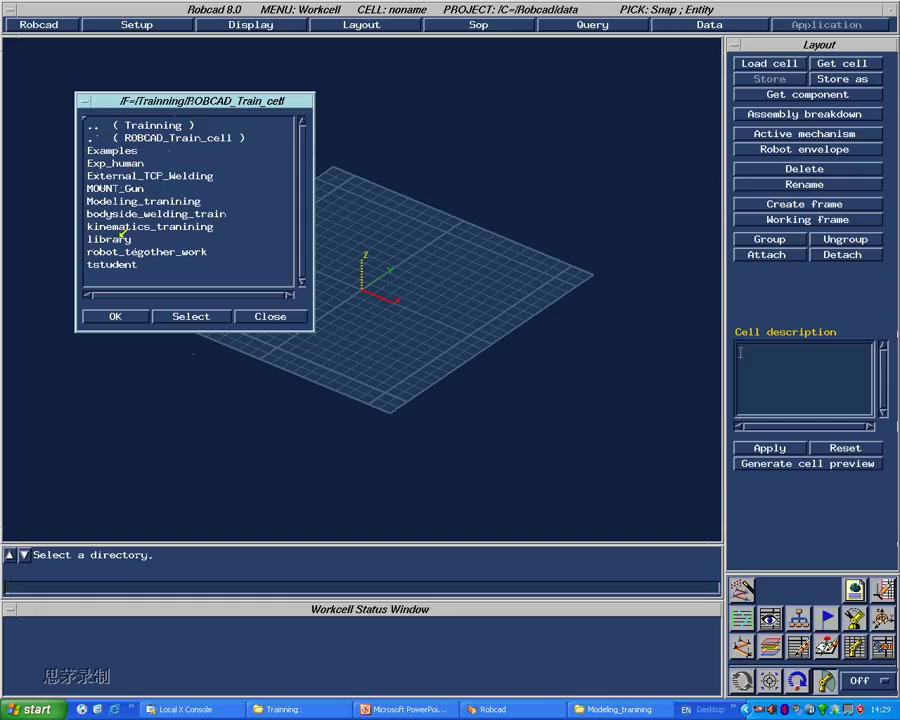
left_click(128, 200)
double_click(128, 198)
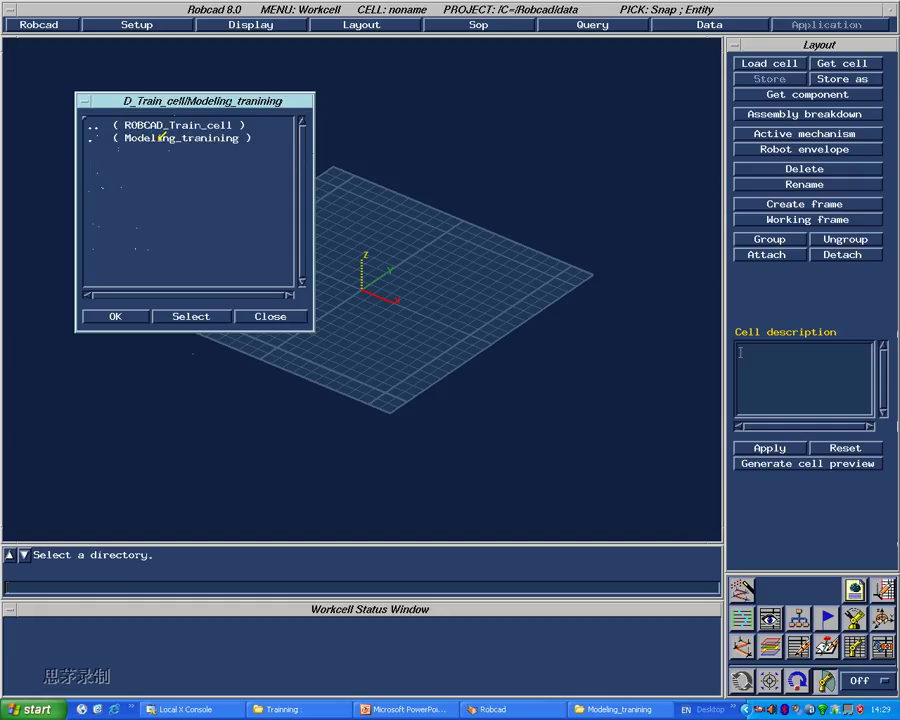
double_click(158, 137)
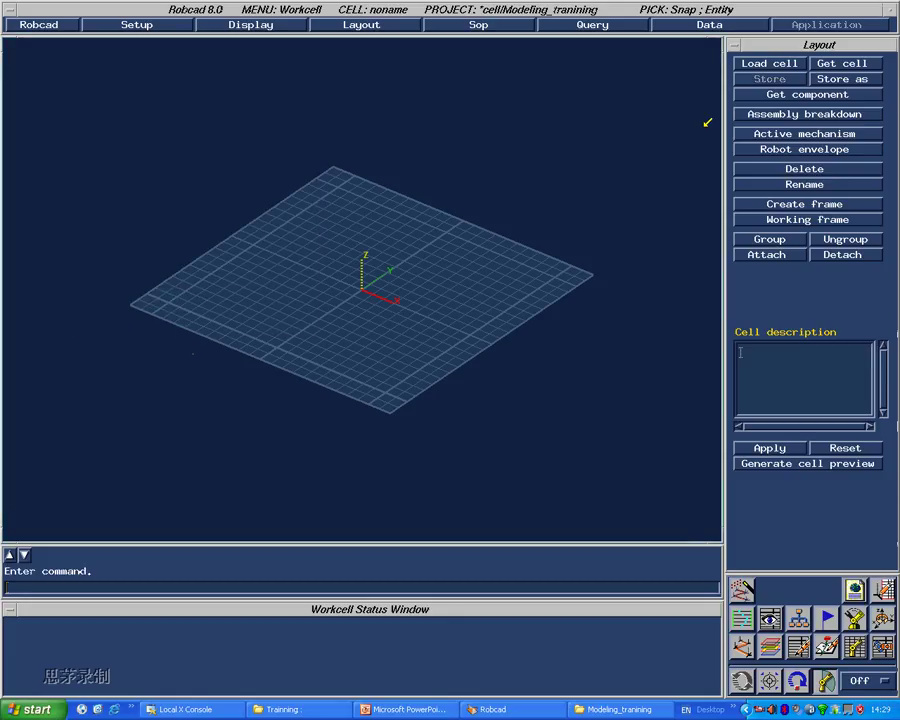
Step: Try to get the component modeling_01.co from the current project into the cell
left_click(792, 94)
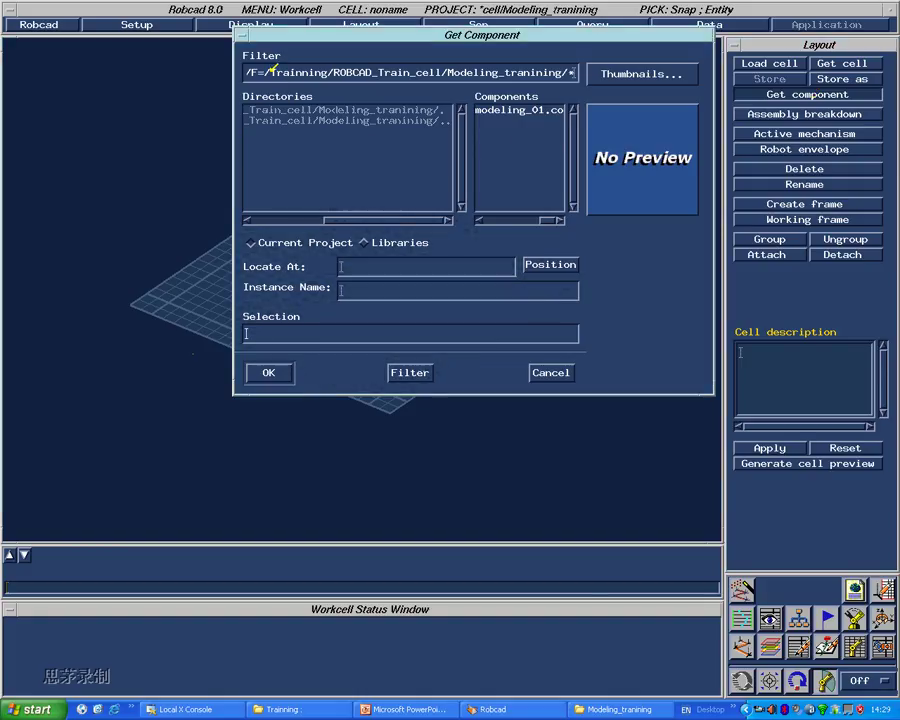
left_click_drag(272, 67, 560, 70)
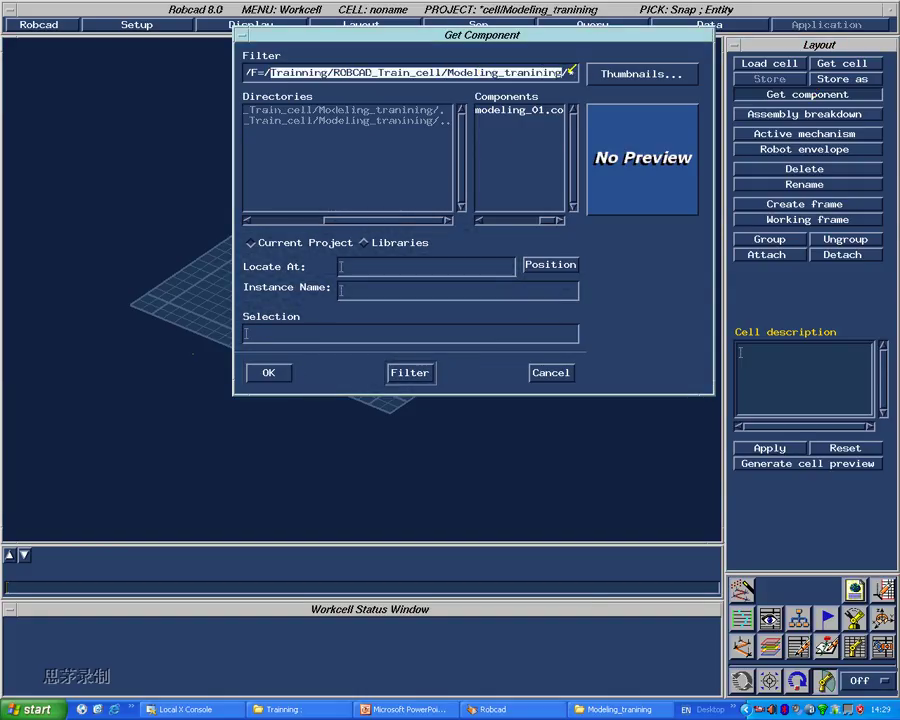
left_click(538, 111)
left_click(270, 372)
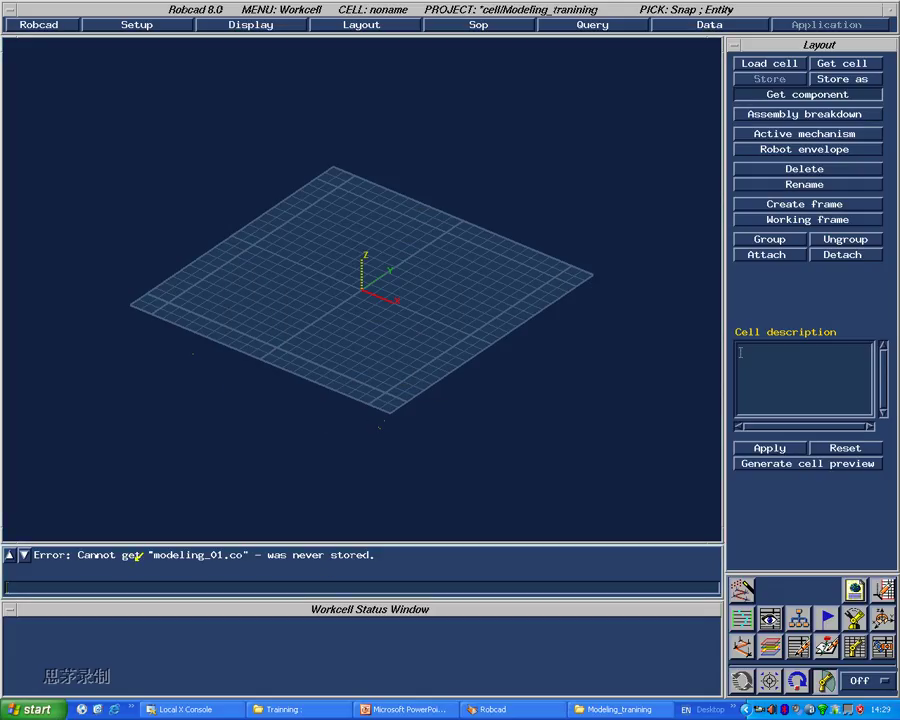
left_click_drag(134, 555, 330, 555)
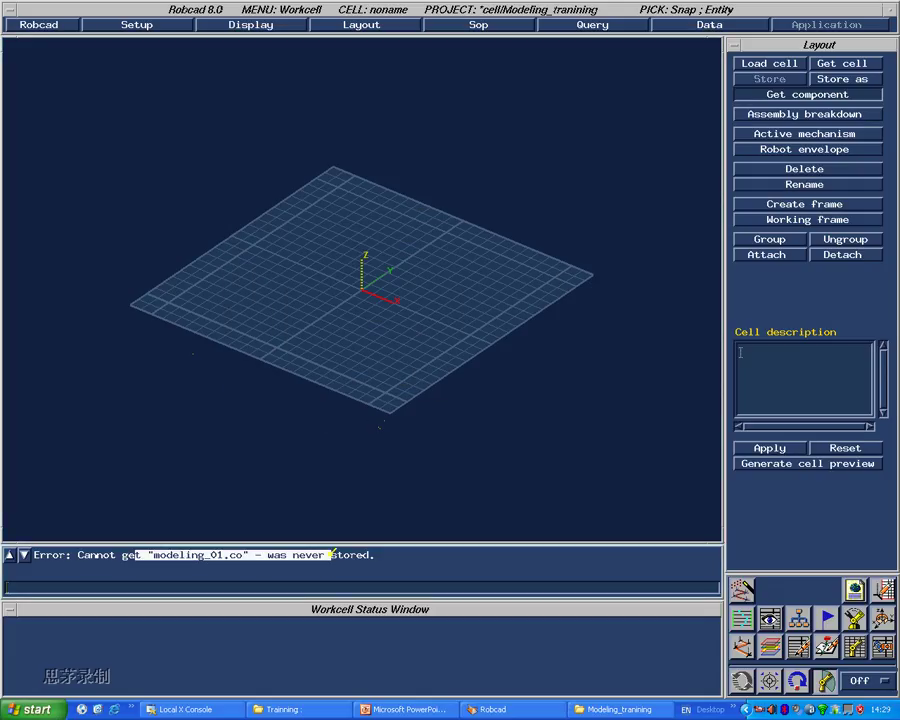
Step: Switch Robcad from Workcell to the Modeling application
left_click(40, 24)
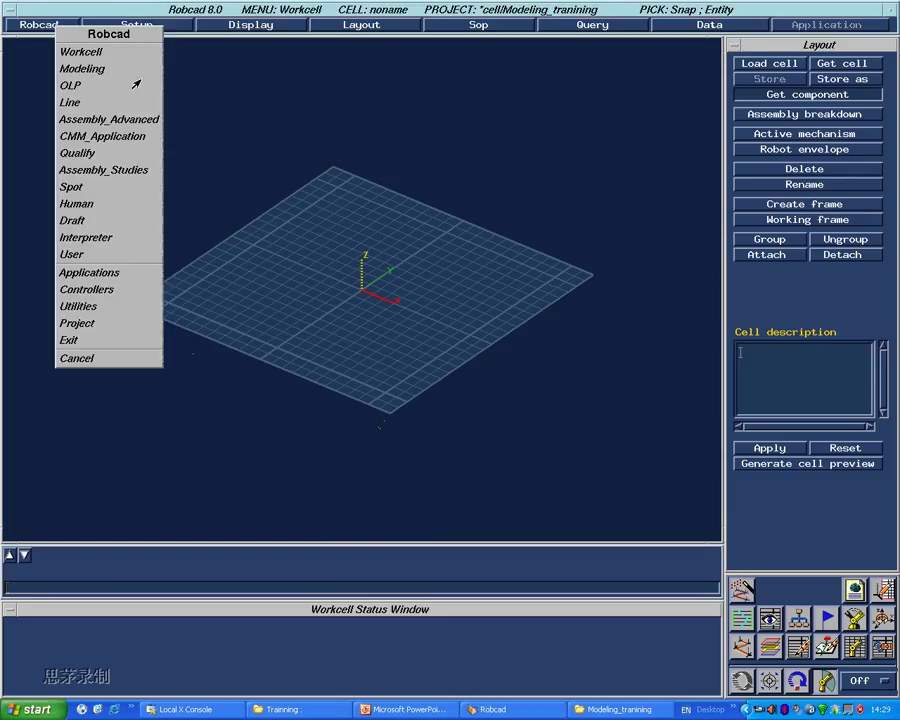
left_click(106, 70)
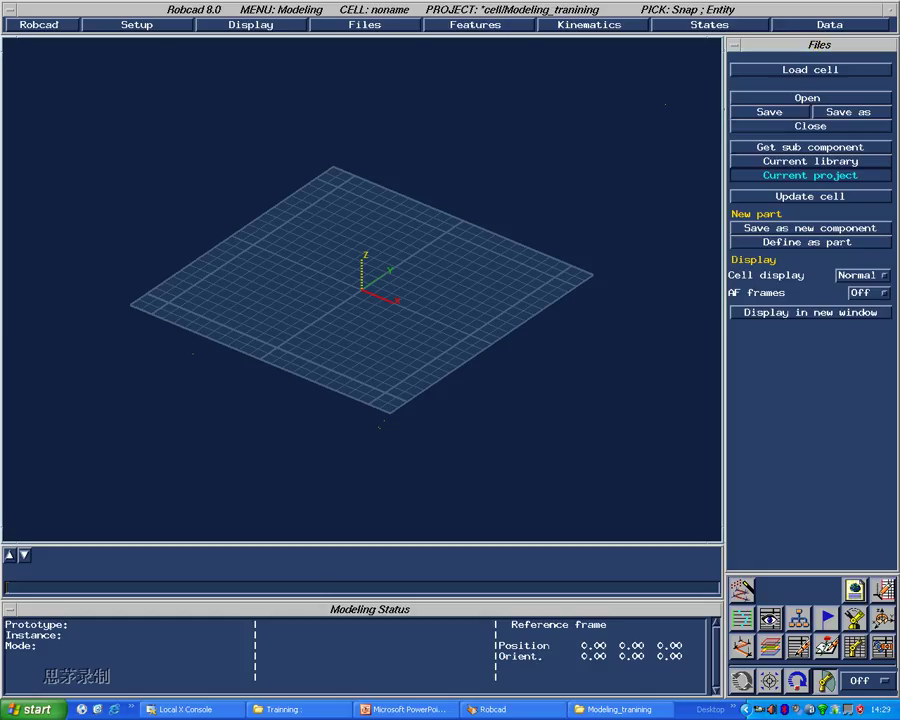
Step: Open exp_01 as a new component in Independent mode, unloading the current cell
left_click(808, 97)
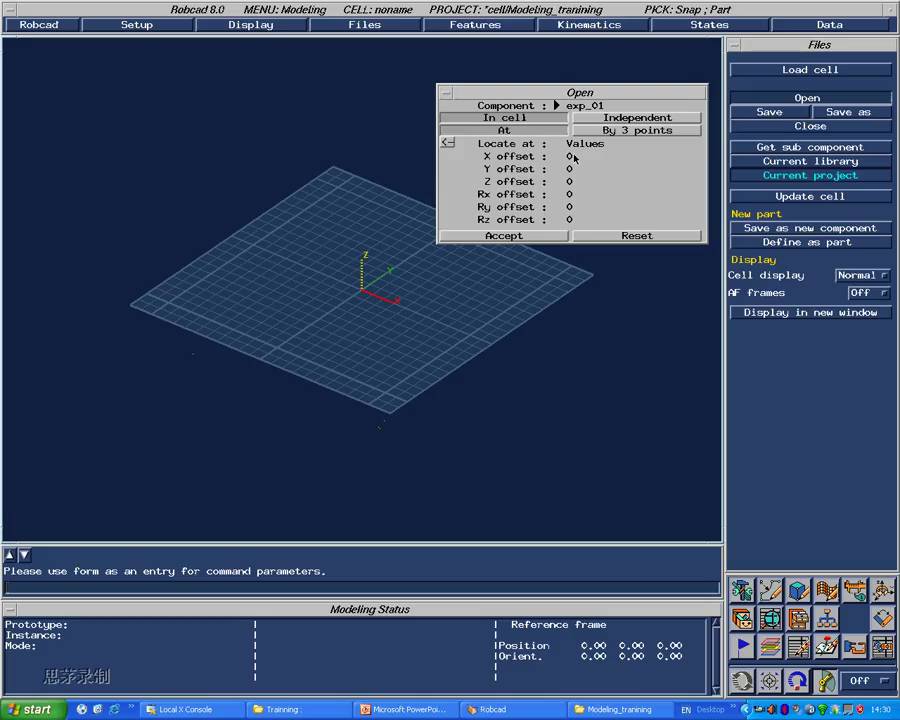
left_click(646, 117)
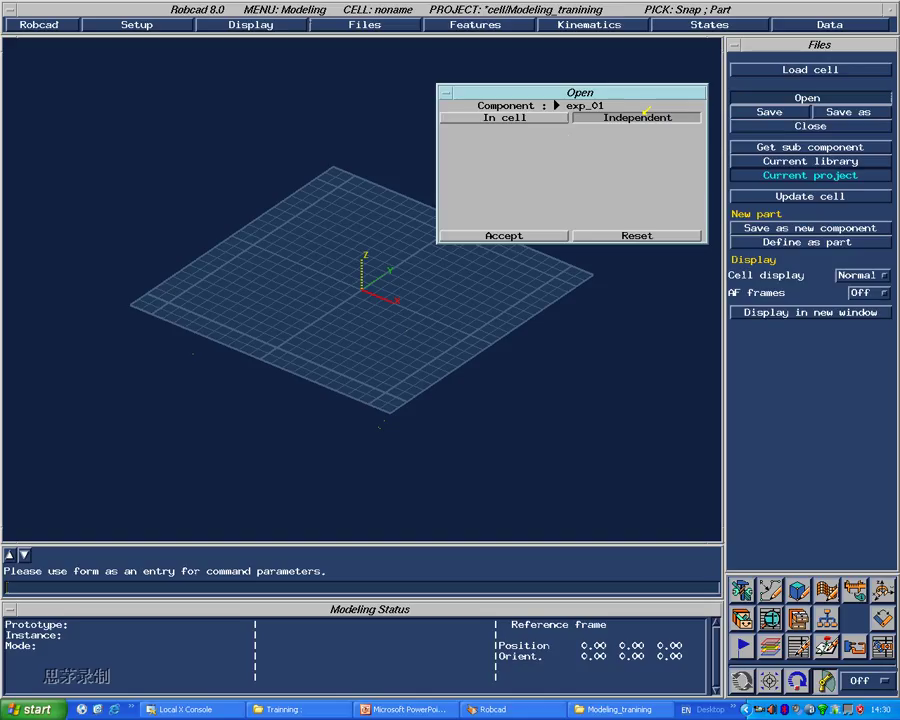
left_click(520, 234)
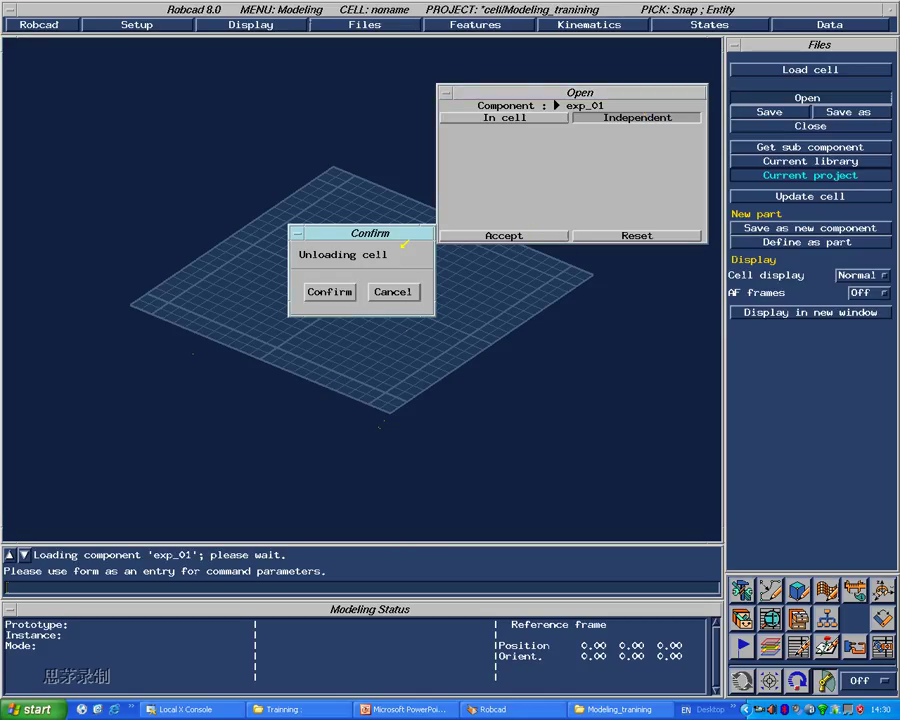
left_click(324, 292)
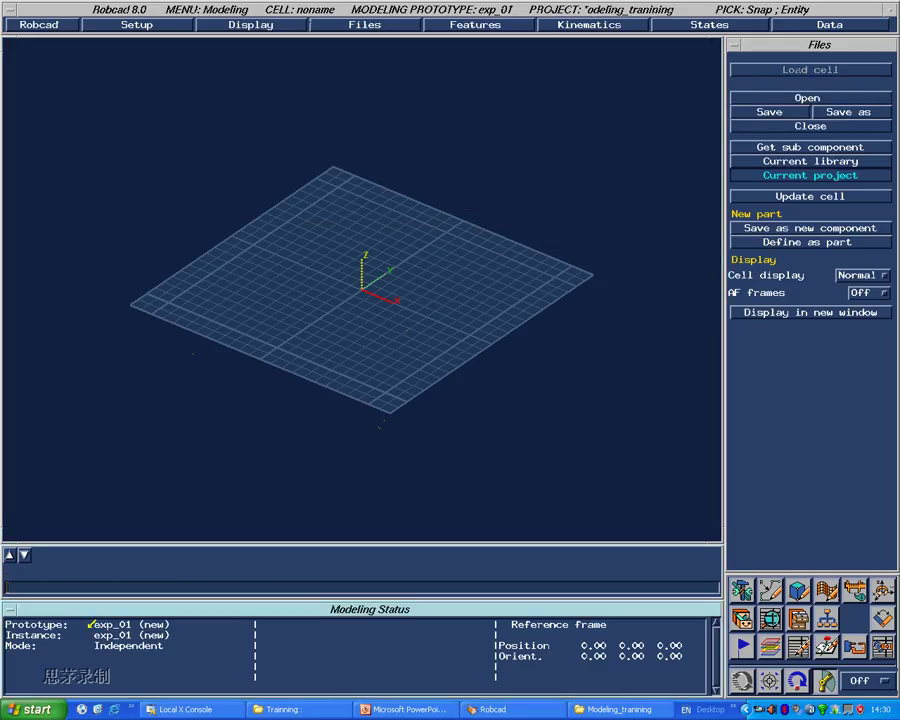
left_click_drag(30, 622, 130, 623)
left_click_drag(25, 634, 130, 634)
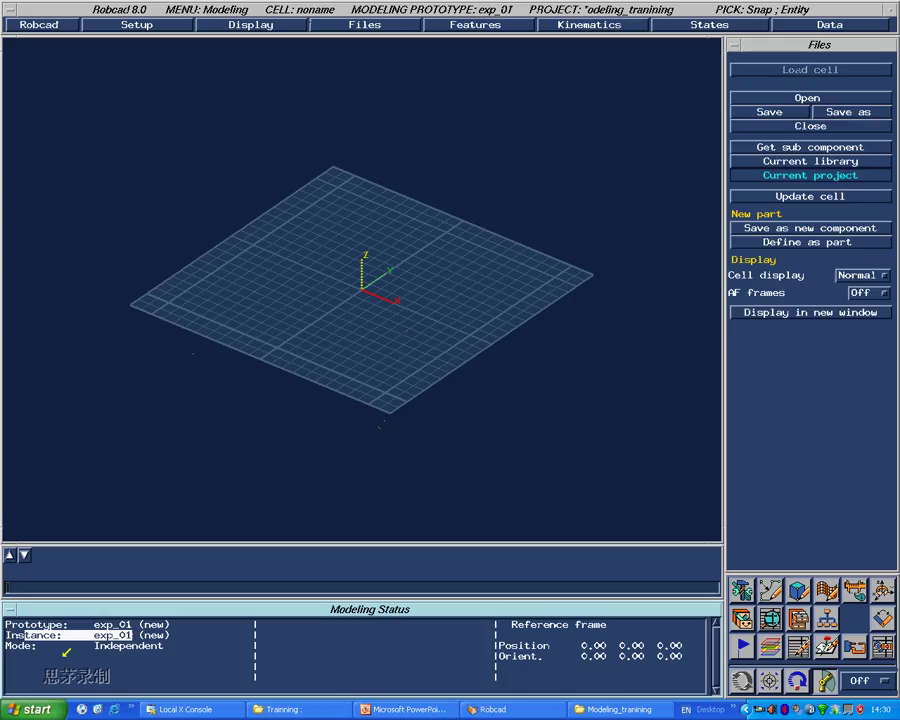
left_click_drag(10, 646, 144, 646)
double_click(17, 646)
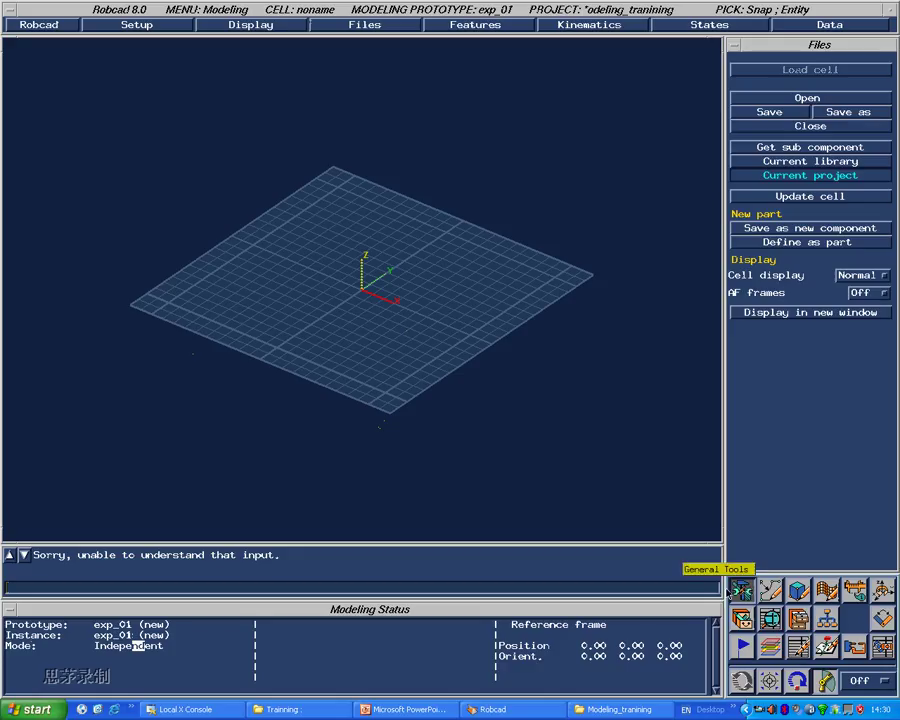
Step: Display the General Tools and 3D Sketcher toolsets and arrange them around the modeling view
left_click(741, 590)
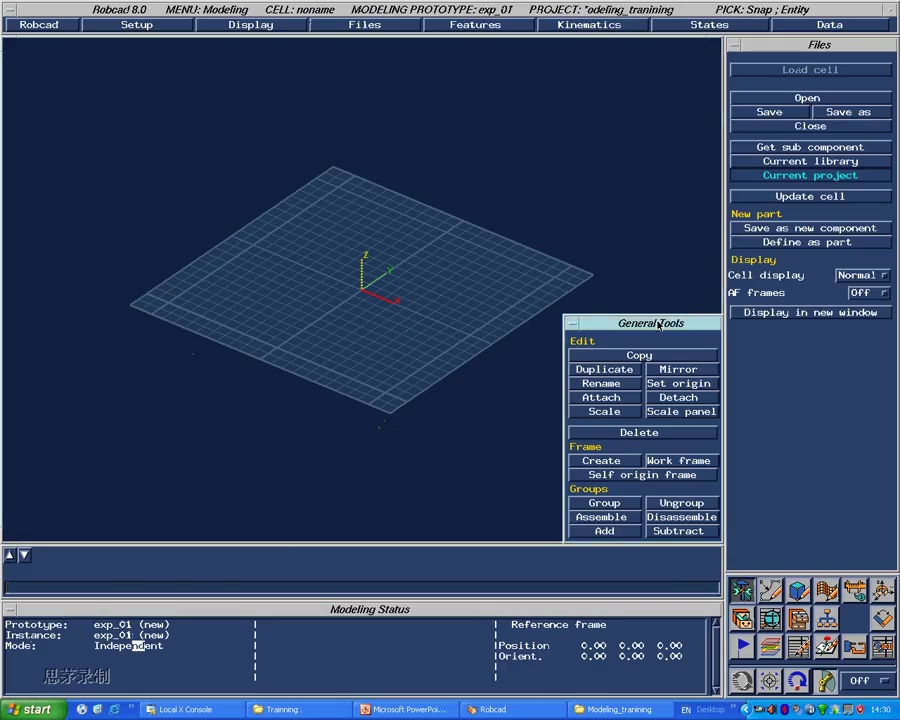
left_click_drag(655, 323, 96, 313)
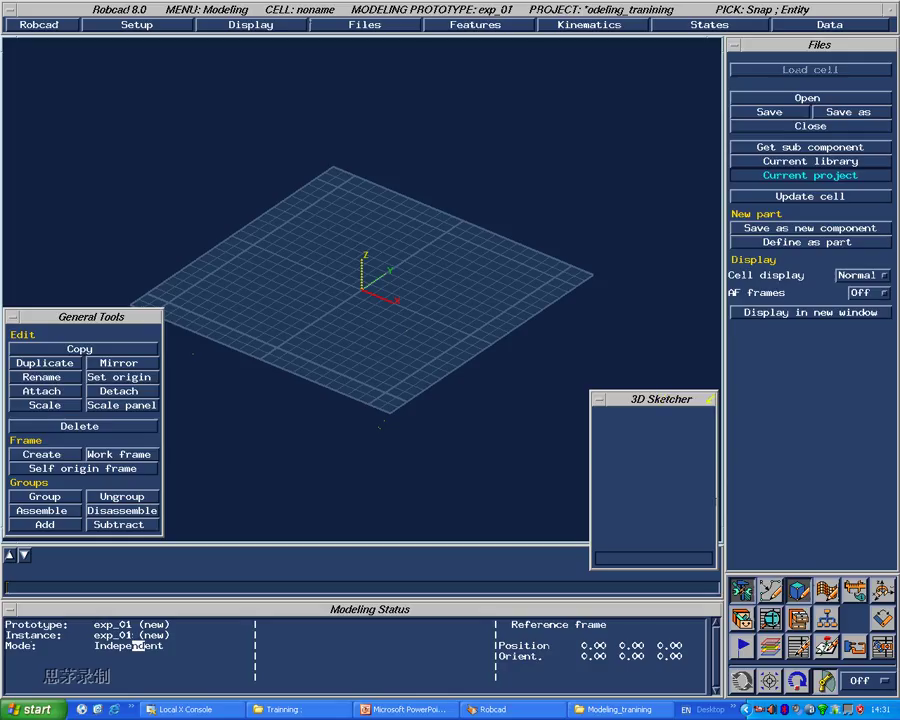
left_click(686, 402)
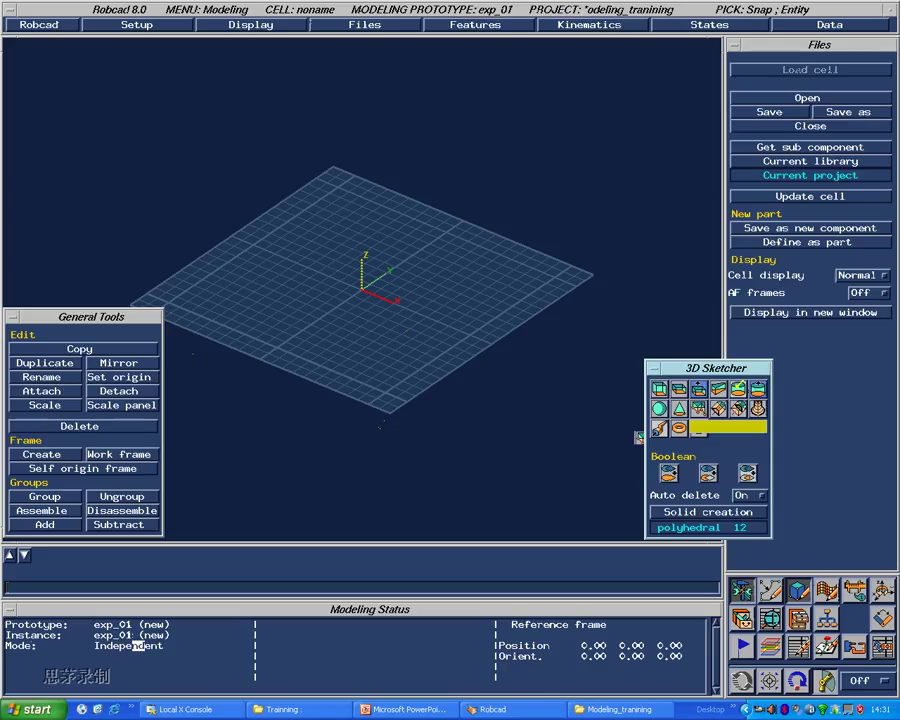
left_click(698, 408)
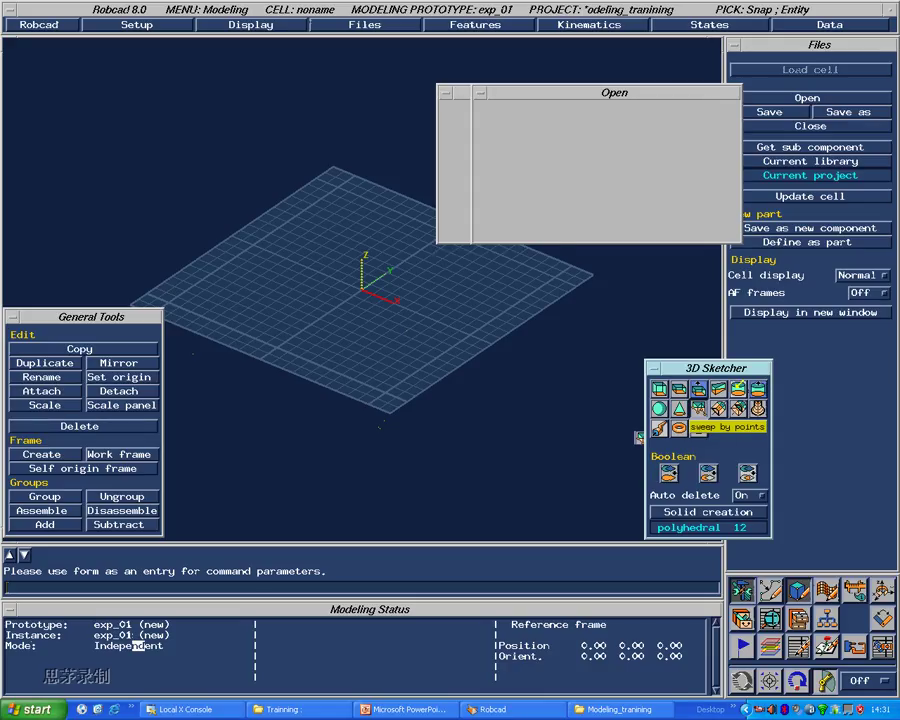
Step: Create a cylinder with diameter 50 and height 100 on origin_frame
left_click(738, 390)
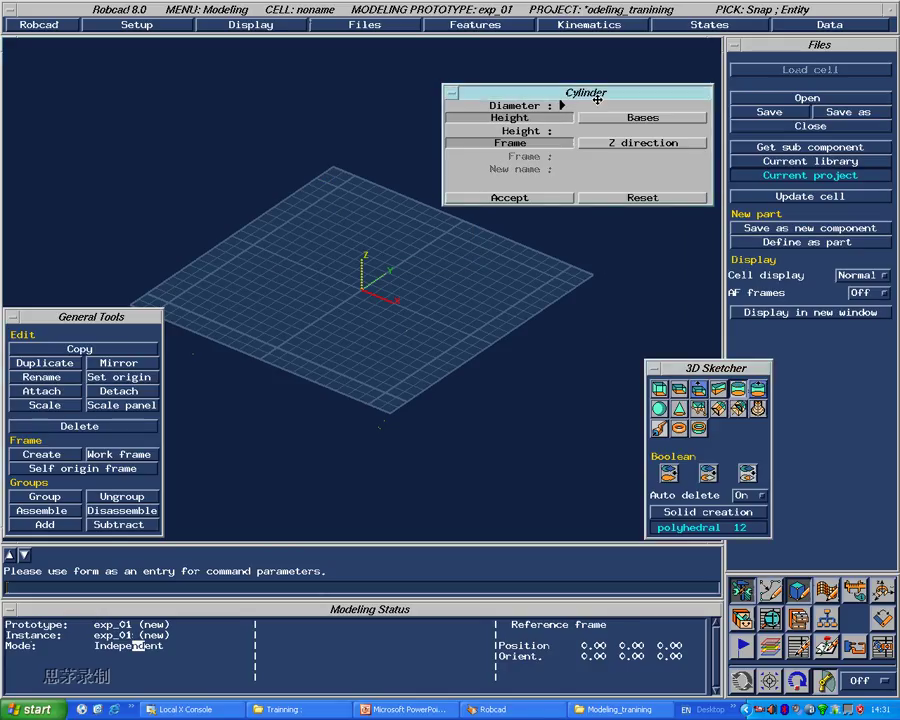
left_click(632, 196)
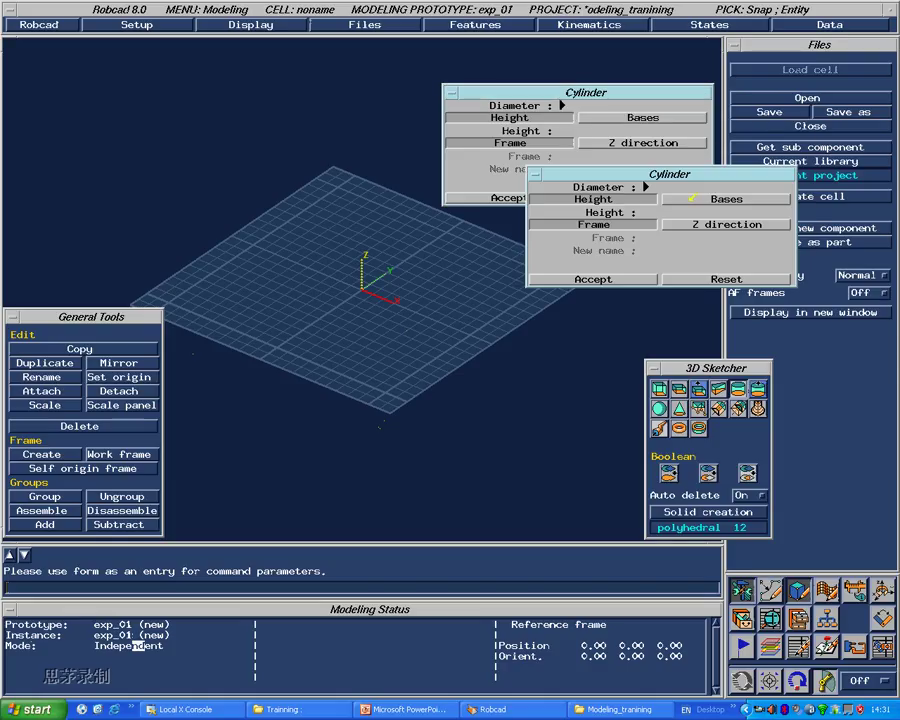
type("5")
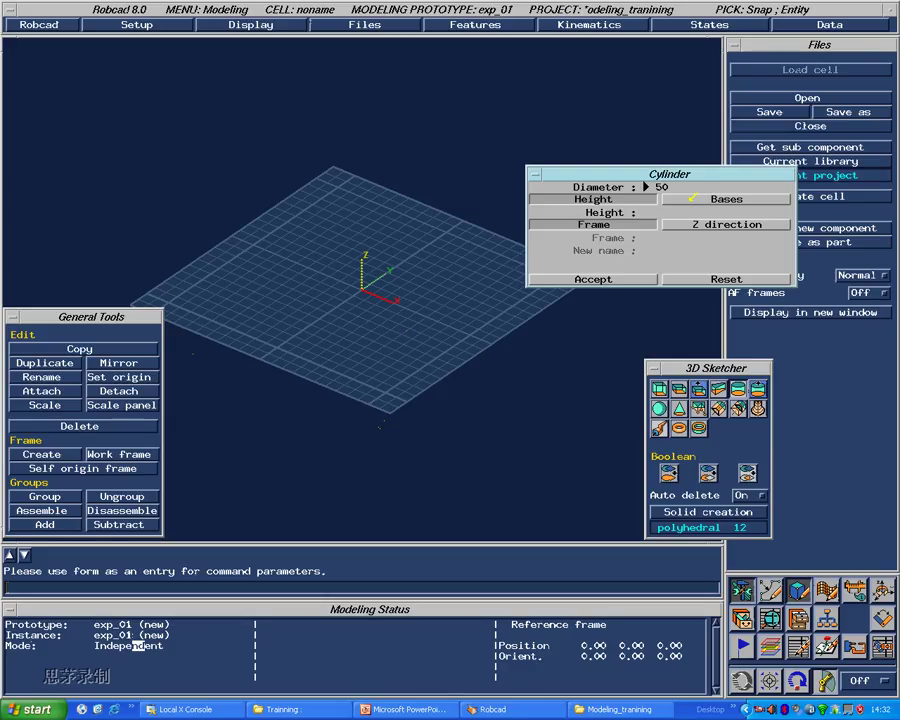
type("0")
key("Return")
left_click(659, 186)
left_click(651, 209)
type("0")
key("Return")
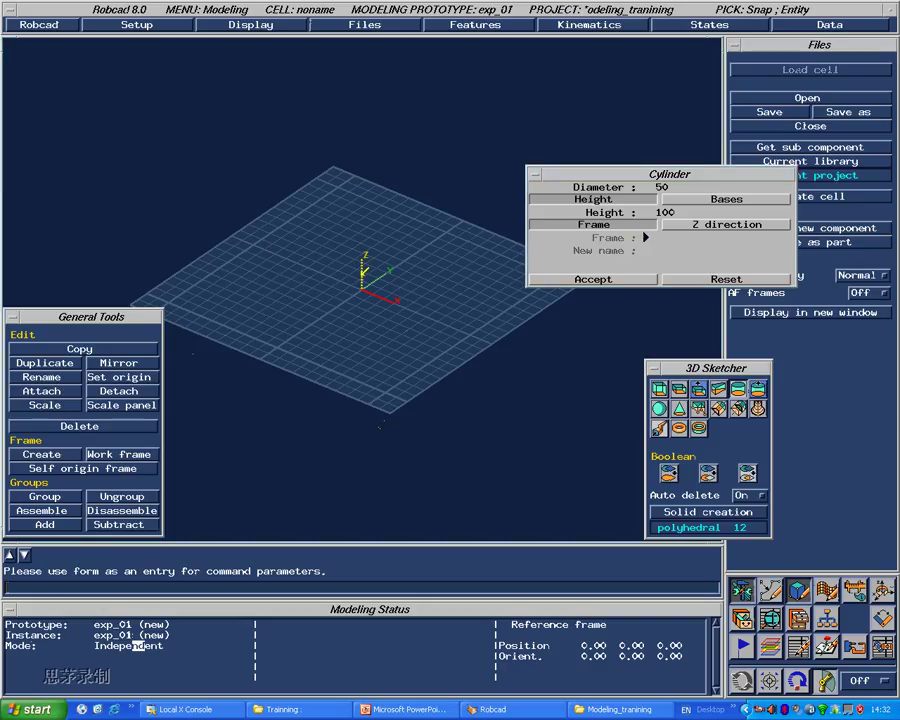
left_click(364, 270)
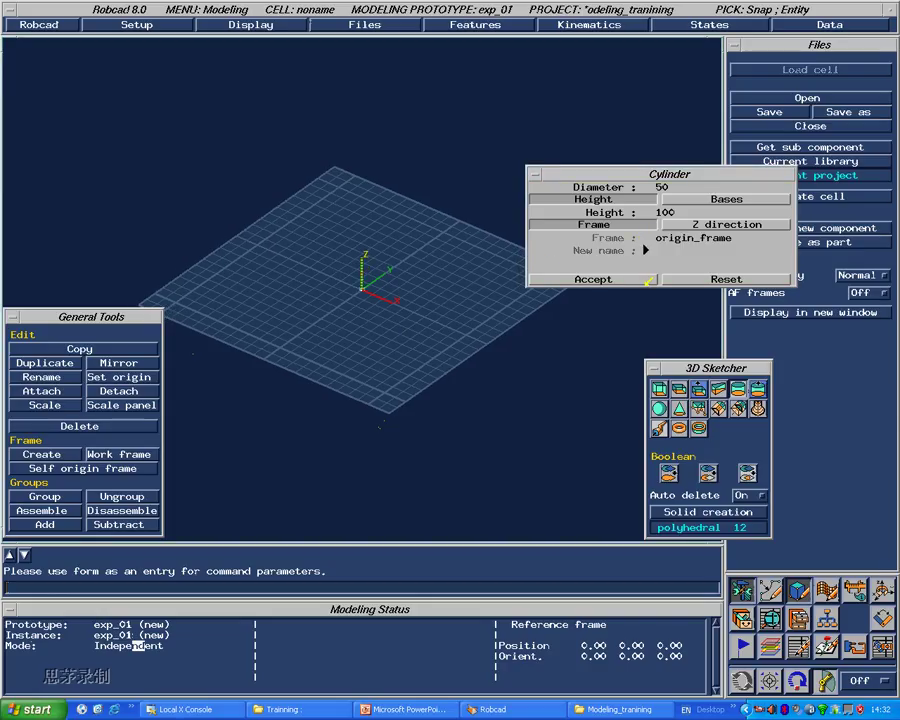
left_click(398, 290)
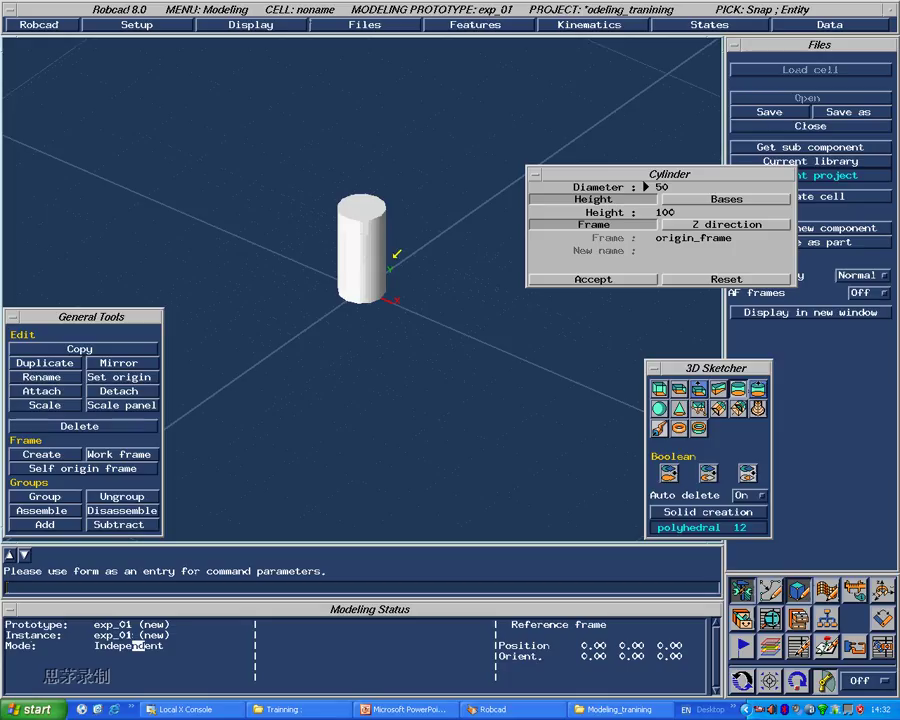
Step: Create a second cylinder with diameter 50 and height 100 at a free point on the floor grid away from the origin
left_click(678, 239)
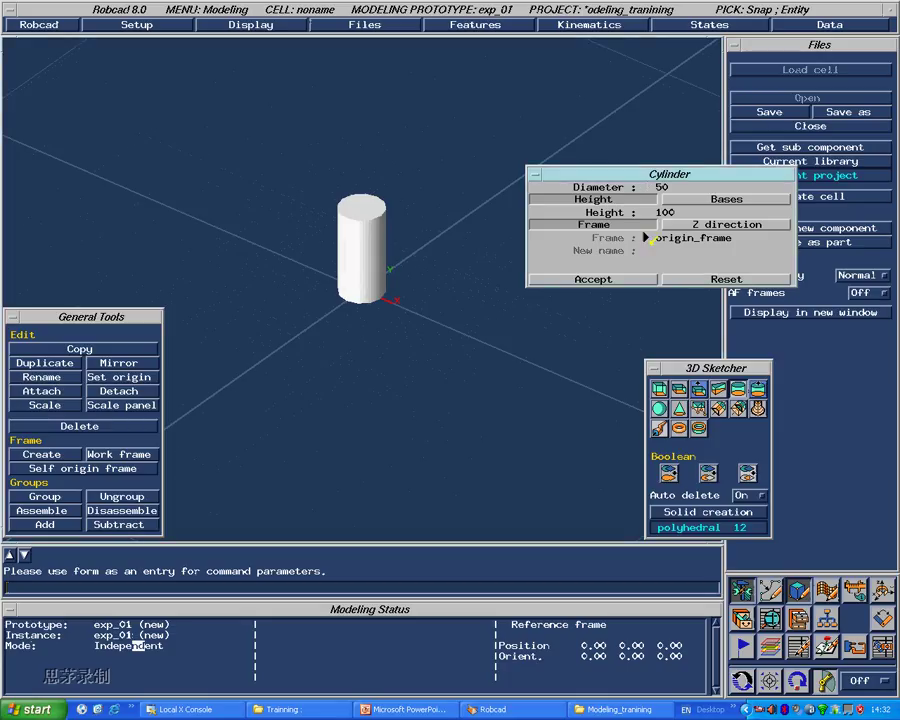
middle_click_drag(410, 310, 450, 346)
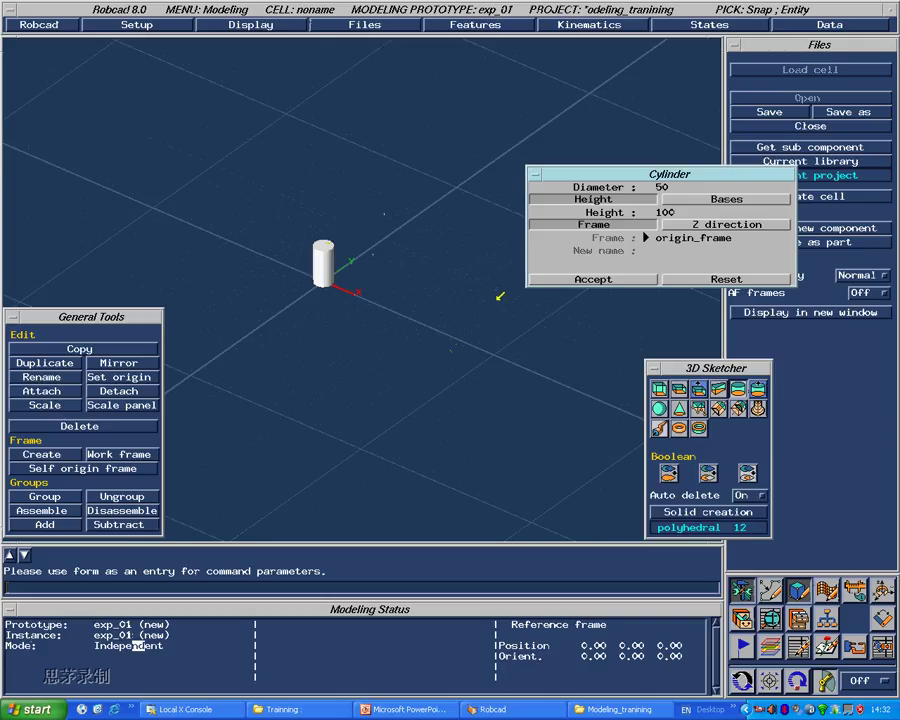
left_click(483, 303)
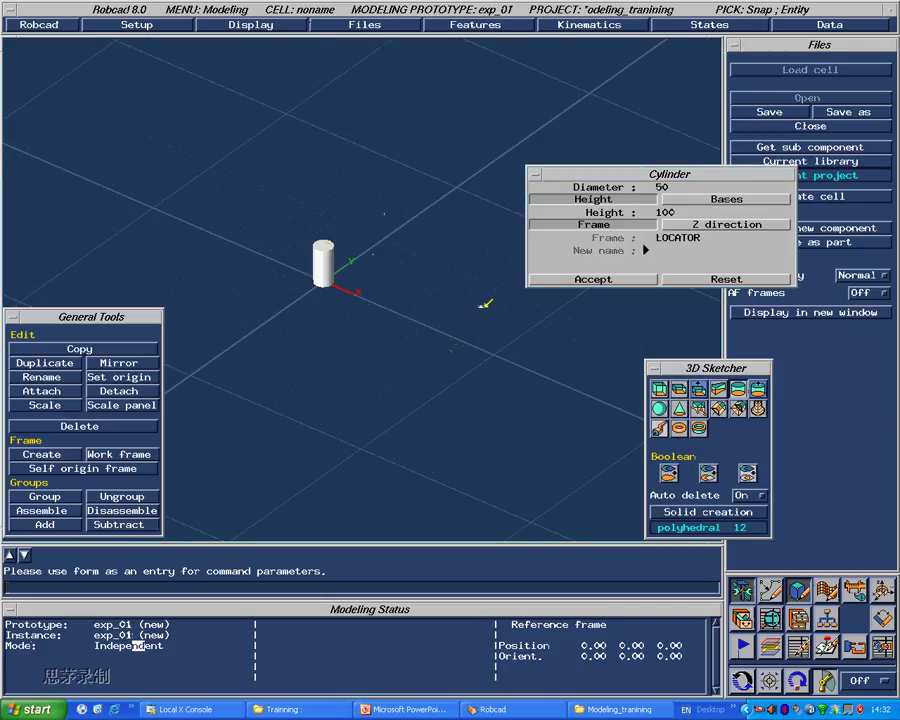
left_click(591, 278)
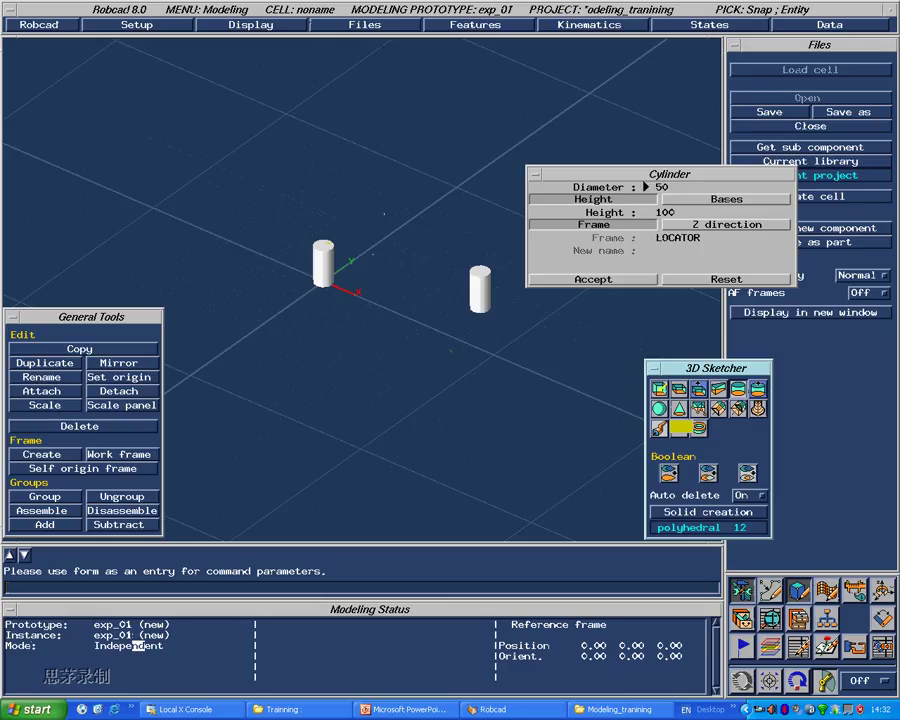
Step: Create a truncated cone with top diameter 50, base diameter 100 and height 200 at a free floor point in front of the cylinders
left_click(679, 408)
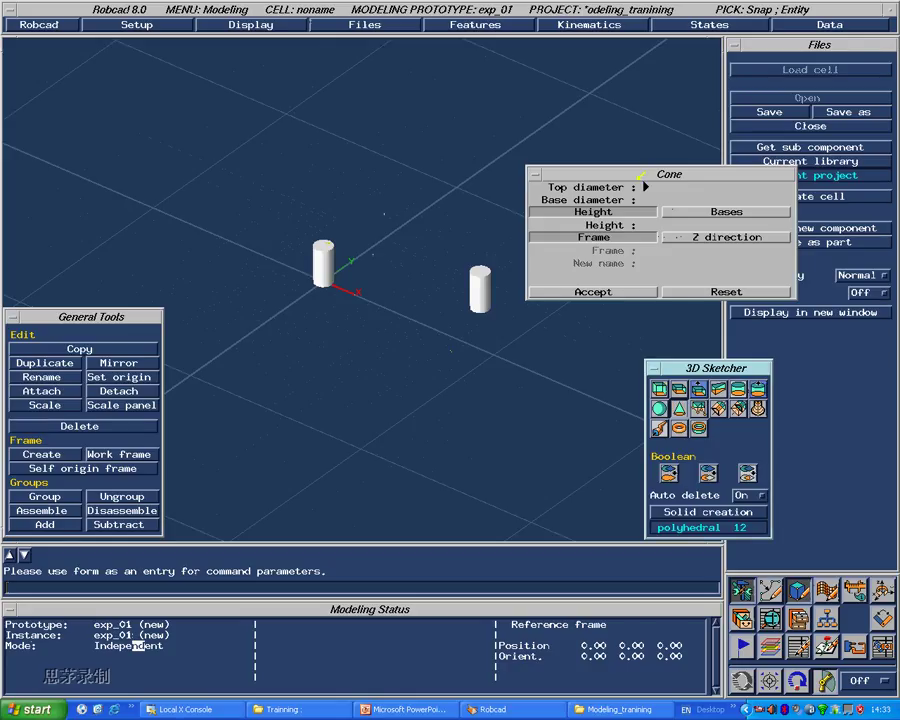
left_click_drag(692, 170, 720, 149)
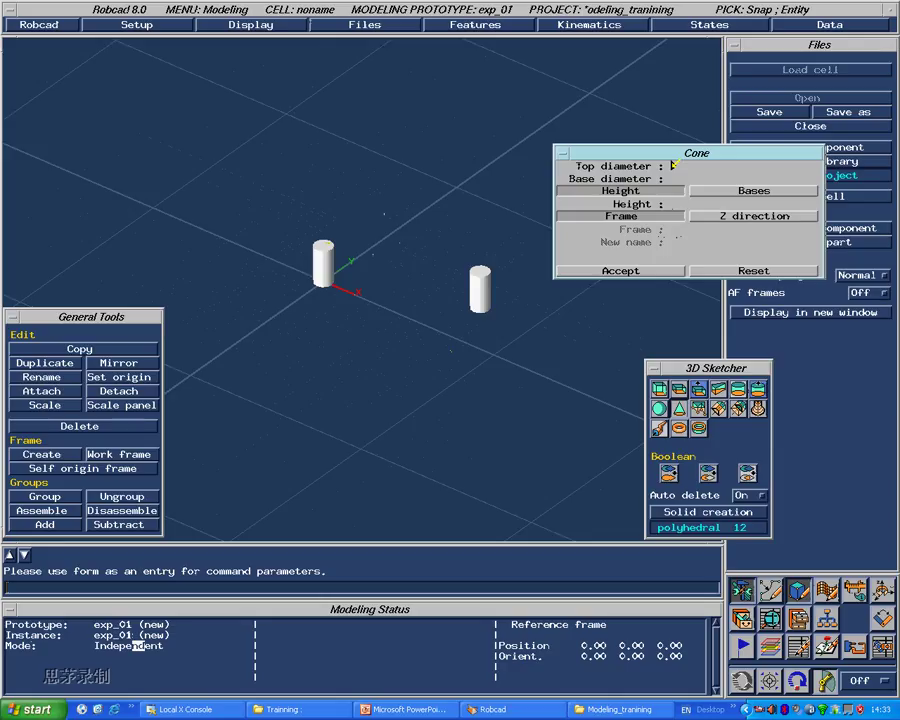
type("50")
key("Return")
type("100")
key("Return")
type("200")
key("Return")
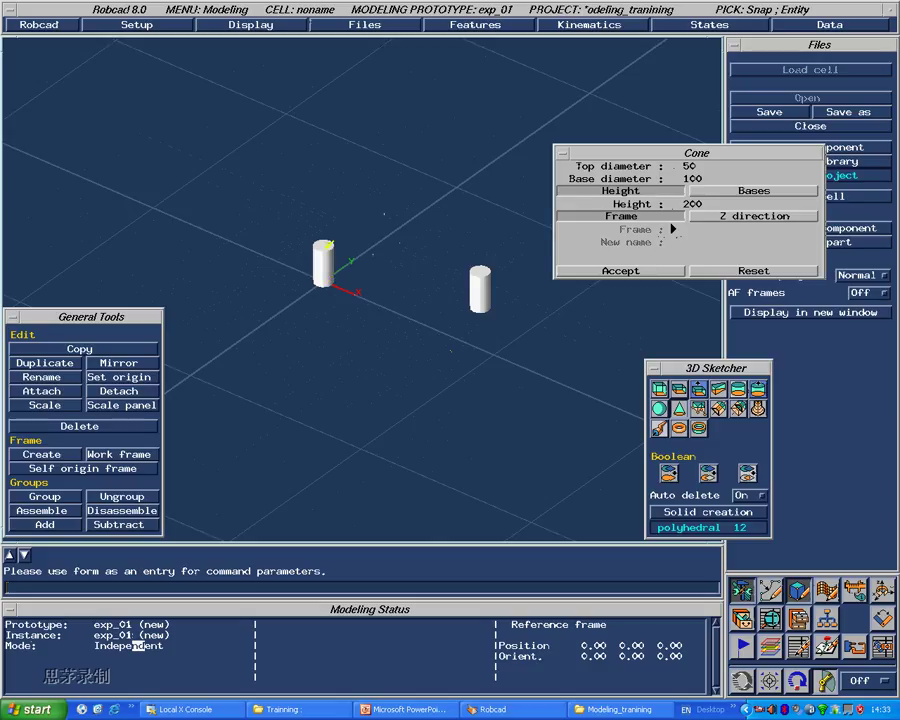
middle_click_drag(454, 354, 336, 294)
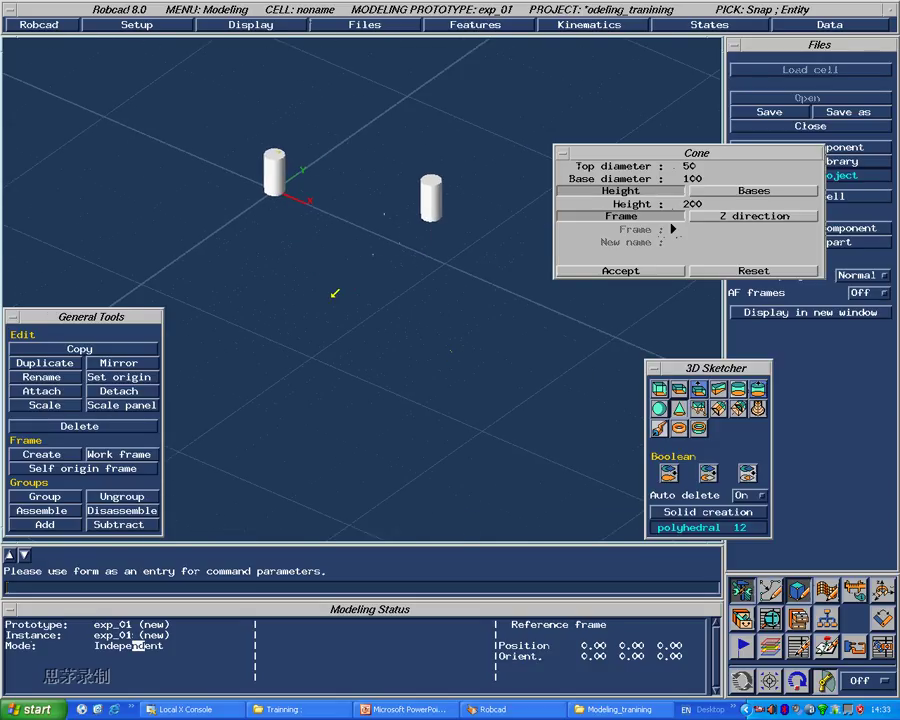
left_click(333, 294)
left_click(605, 268)
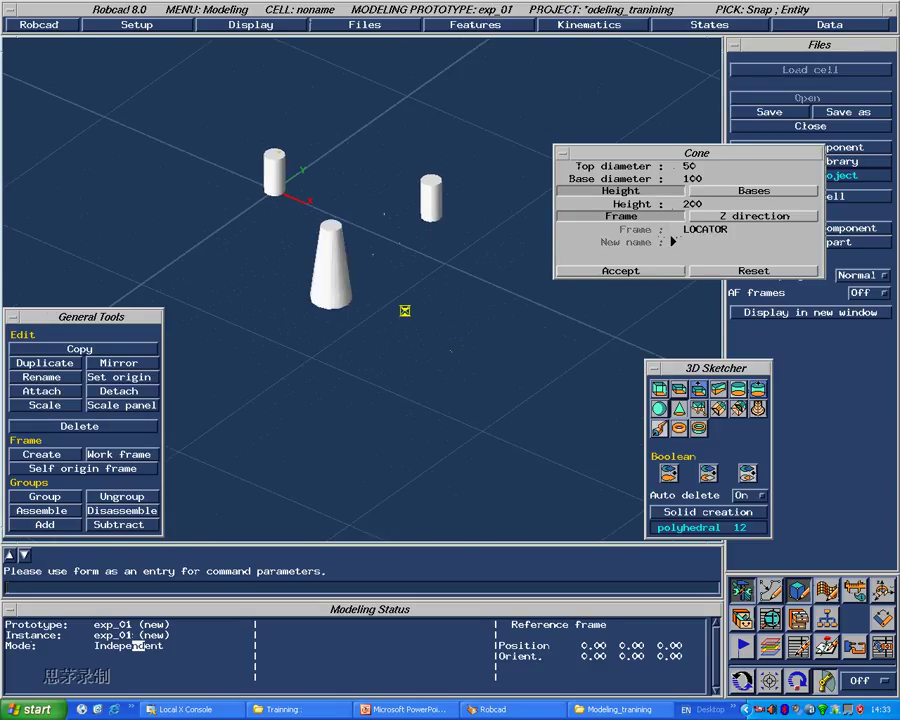
Step: Create a pointed cone with top diameter 0, base diameter 100 and height 200 at a free floor point beside the truncated cone
scroll(300, 288, "up", 2)
middle_click_drag(309, 290, 450, 322)
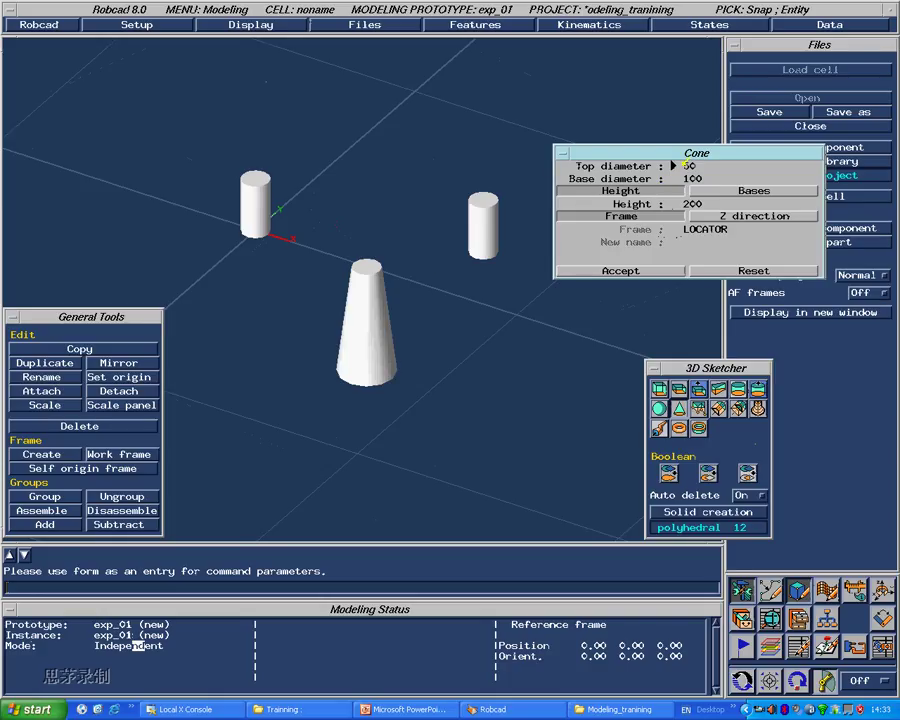
key("Delete")
left_click(677, 228)
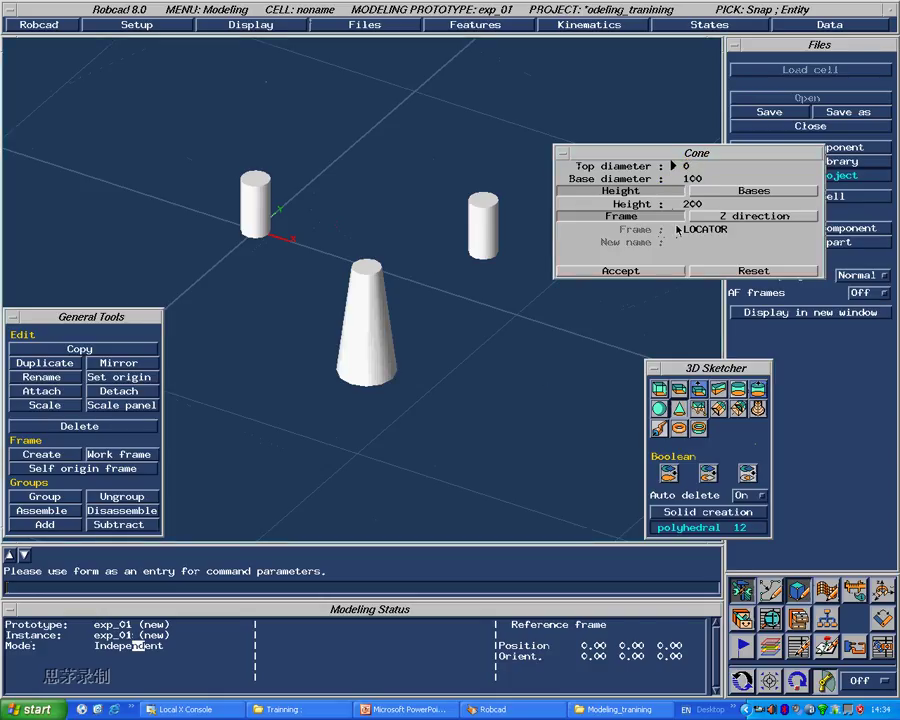
key("Return")
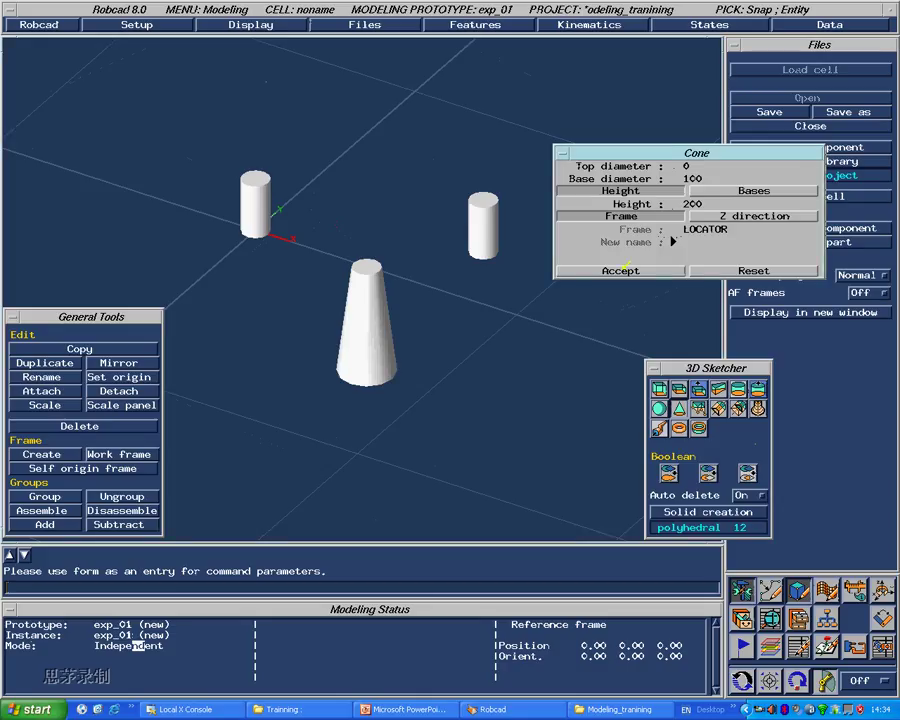
left_click(595, 335)
mouse_move(558, 366)
middle_mouse_down()
mouse_move(518, 386)
mouse_move(452, 282)
mouse_move(497, 308)
mouse_move(532, 311)
mouse_move(510, 293)
mouse_move(500, 258)
middle_mouse_up()
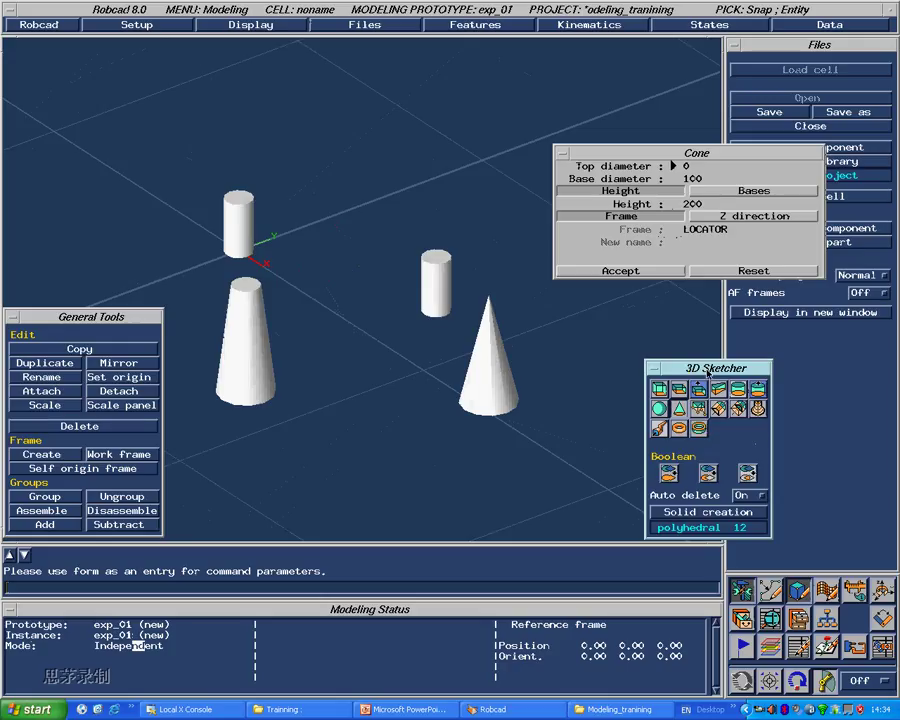
Step: Display the 2D Sketcher toolset and arrange it with the 3D Sketcher so the solids stay in view
left_click_drag(707, 372, 707, 330)
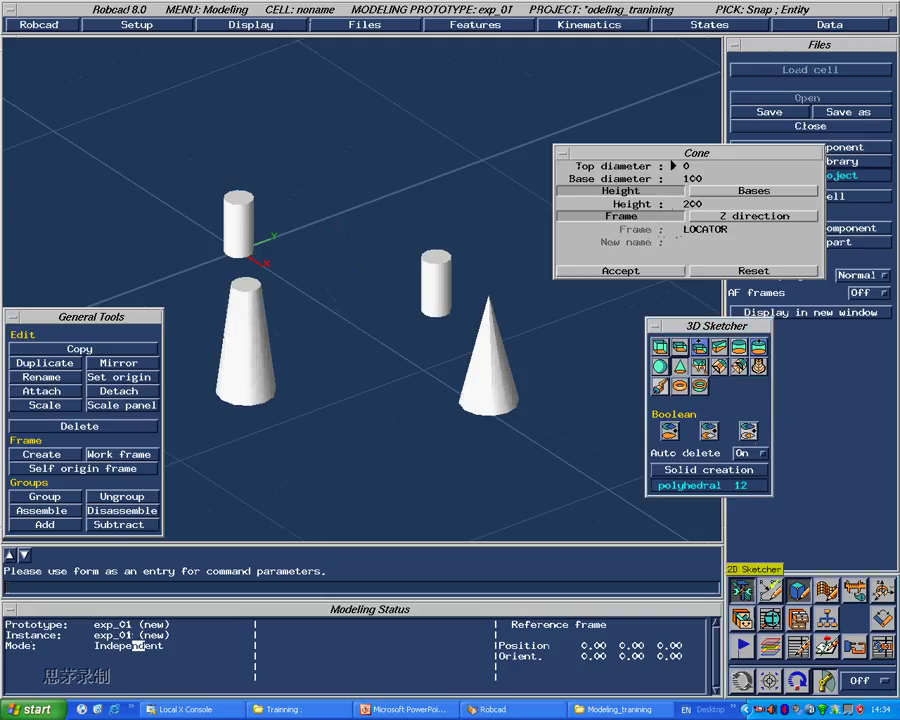
left_click(742, 589)
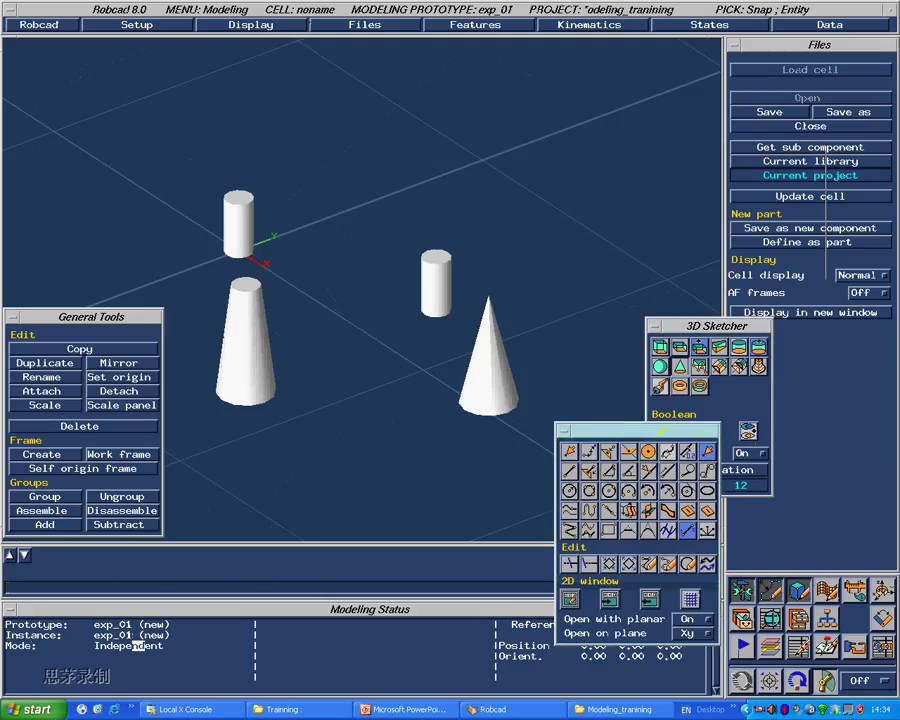
left_click_drag(659, 437, 836, 445)
middle_click_drag(392, 470, 315, 282)
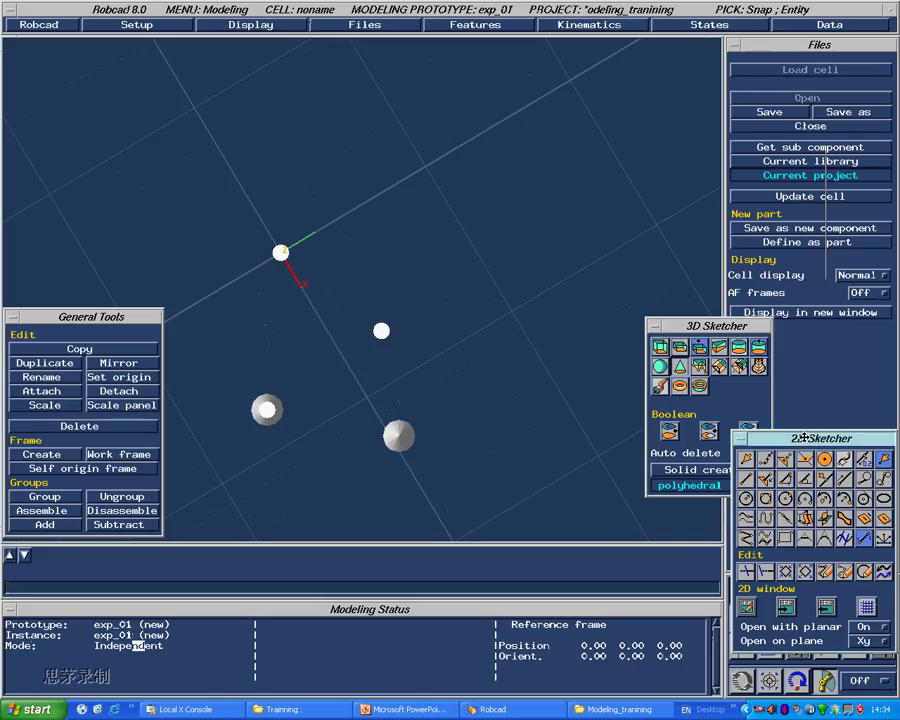
mouse_move(813, 438)
left_mouse_down()
mouse_move(677, 485)
mouse_move(541, 489)
left_mouse_up()
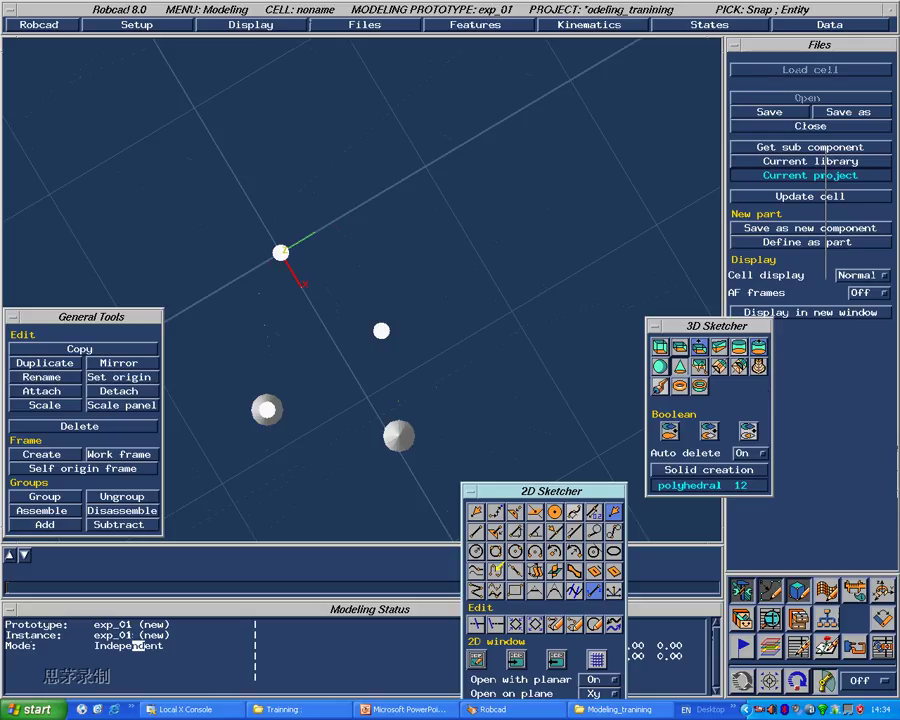
Step: Create a wavy fitted curve by points through four free floor points beside the two cylinders
left_click(496, 569)
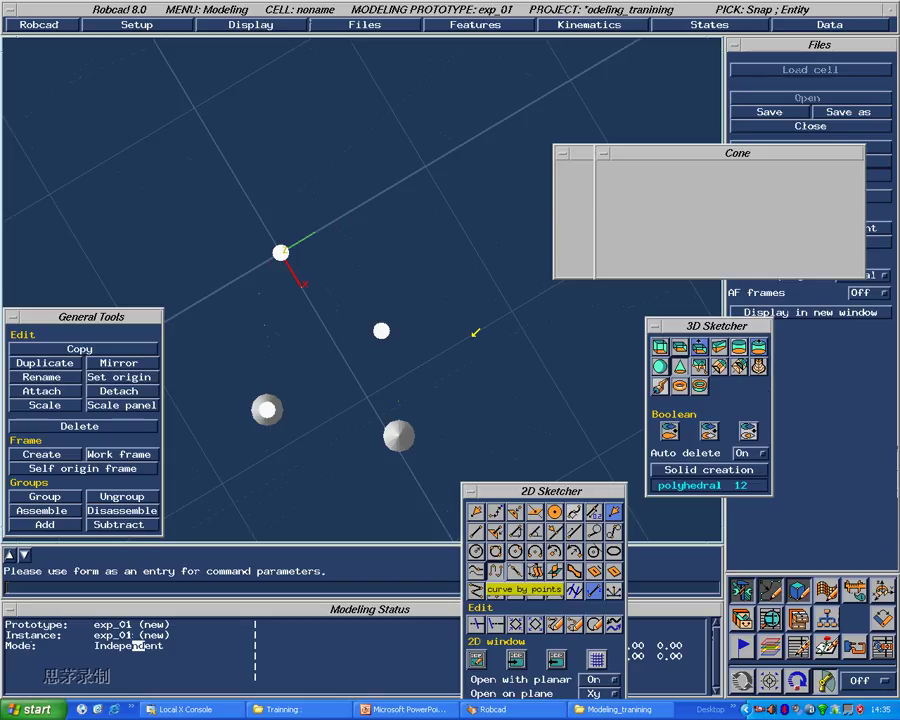
middle_click_drag(472, 326, 332, 323)
left_click(324, 320)
left_click(399, 343)
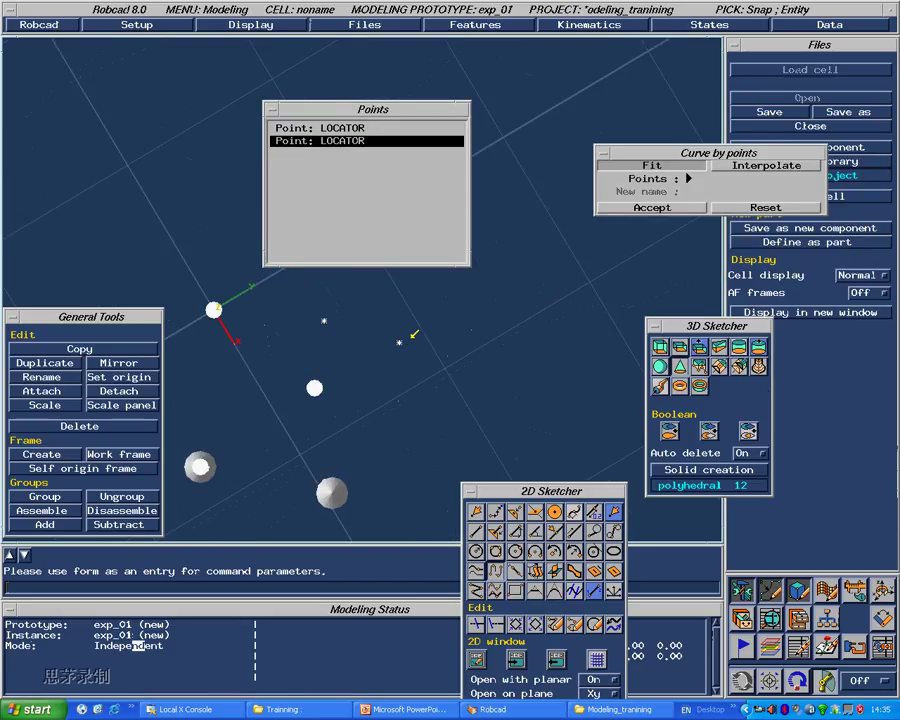
left_click(463, 302)
left_click(510, 365)
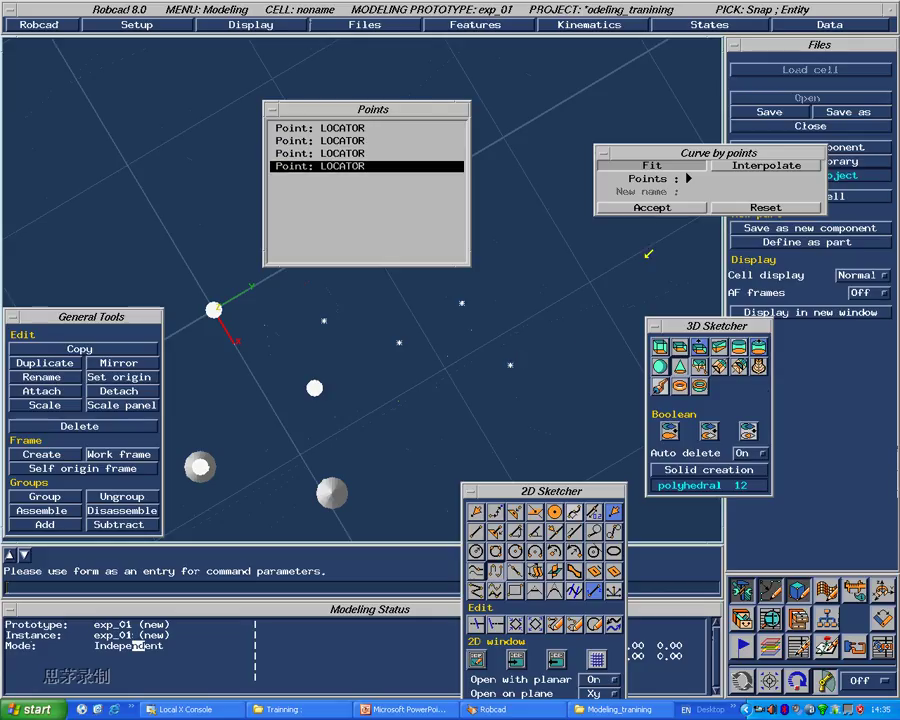
left_click(650, 210)
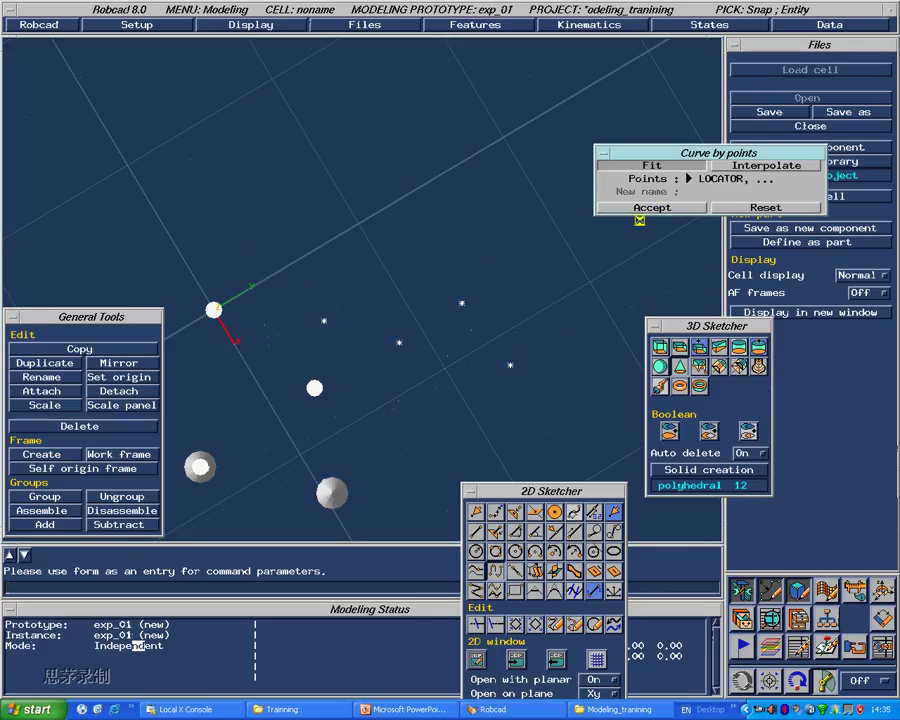
left_click(645, 210)
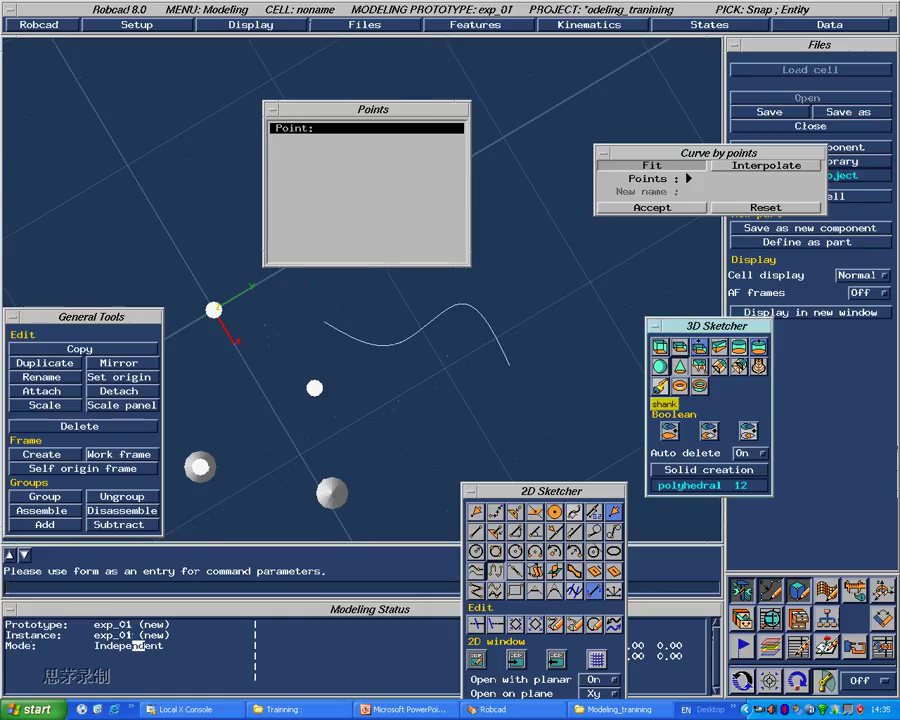
Step: Create a circular shank along the wavy curve with starting diameter 50 and ending diameter 100
left_click(660, 386)
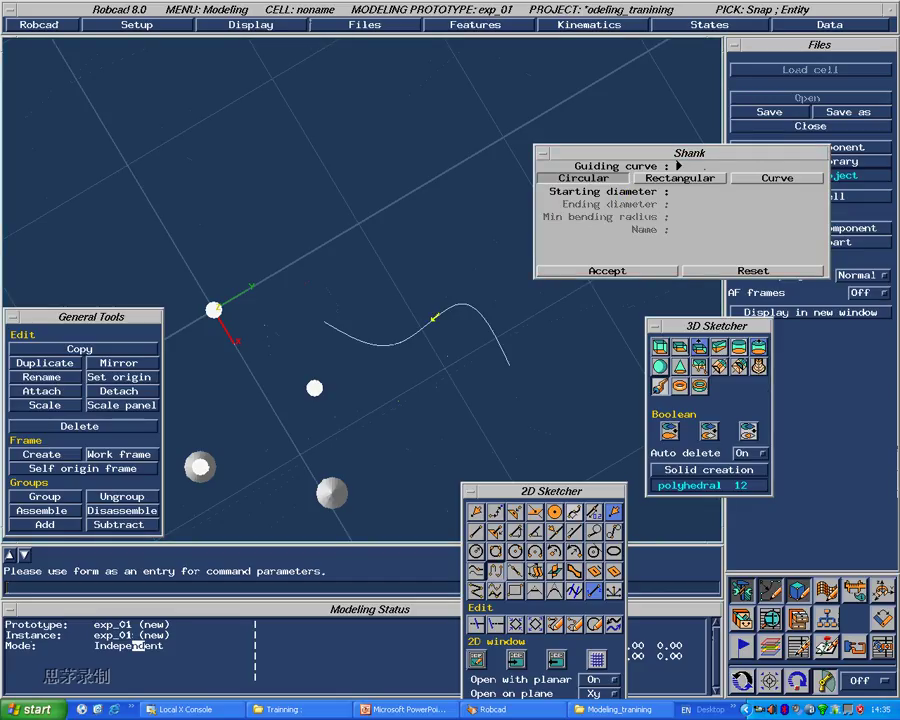
left_click(433, 319)
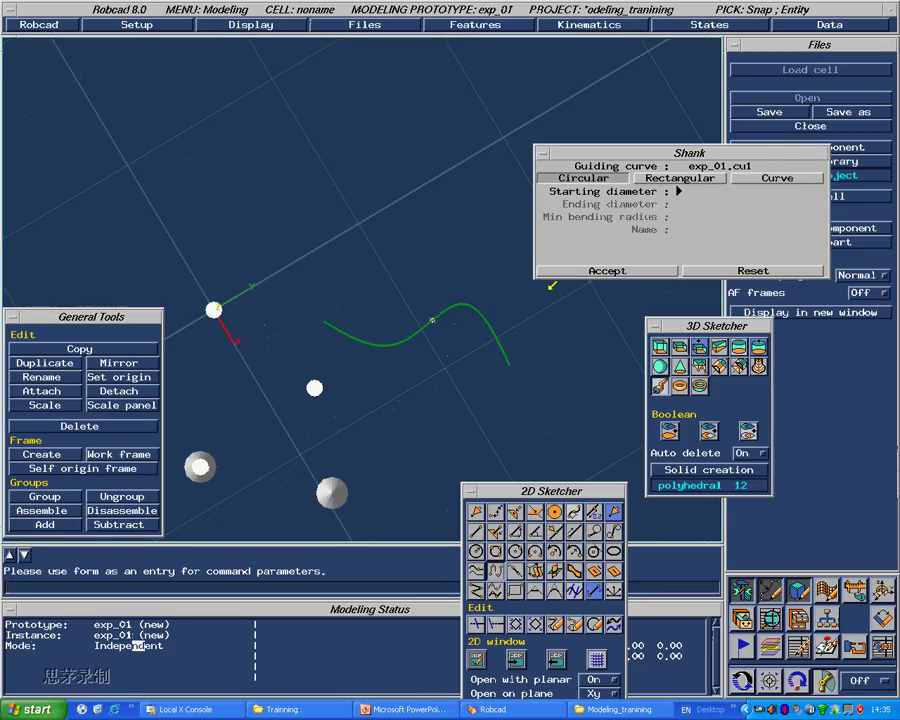
middle_click_drag(408, 315, 677, 190)
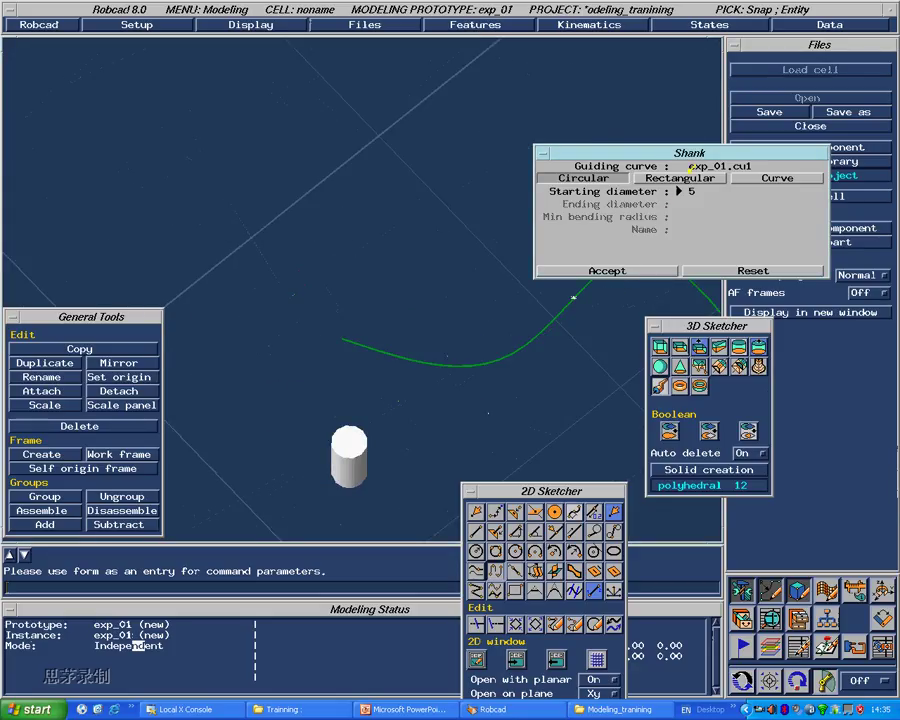
type("0")
key("Return")
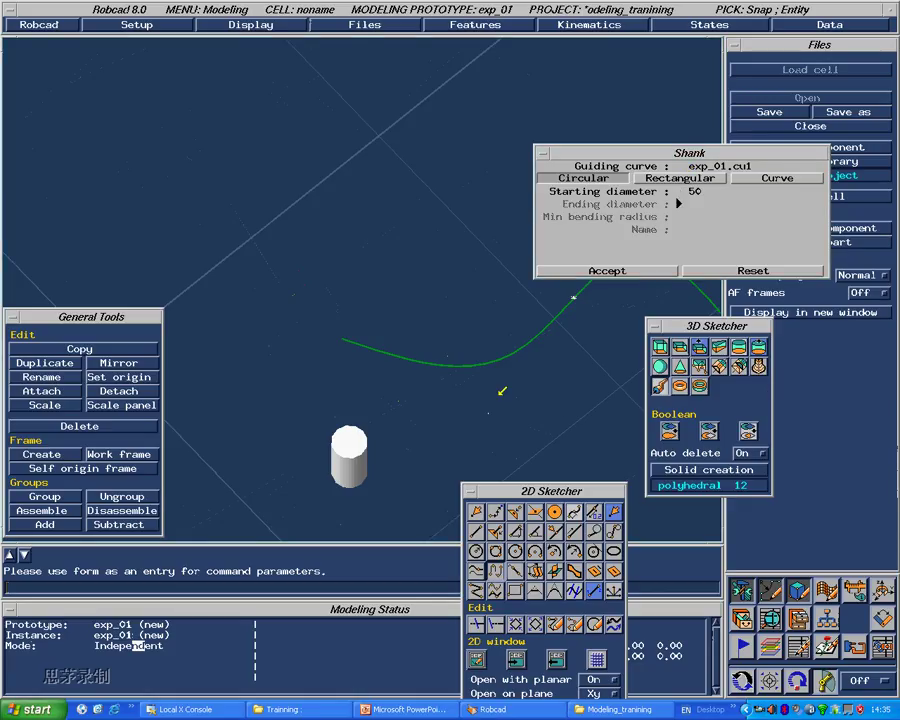
mouse_move(500, 390)
middle_mouse_down()
mouse_move(504, 406)
mouse_move(538, 376)
mouse_move(600, 370)
middle_mouse_up()
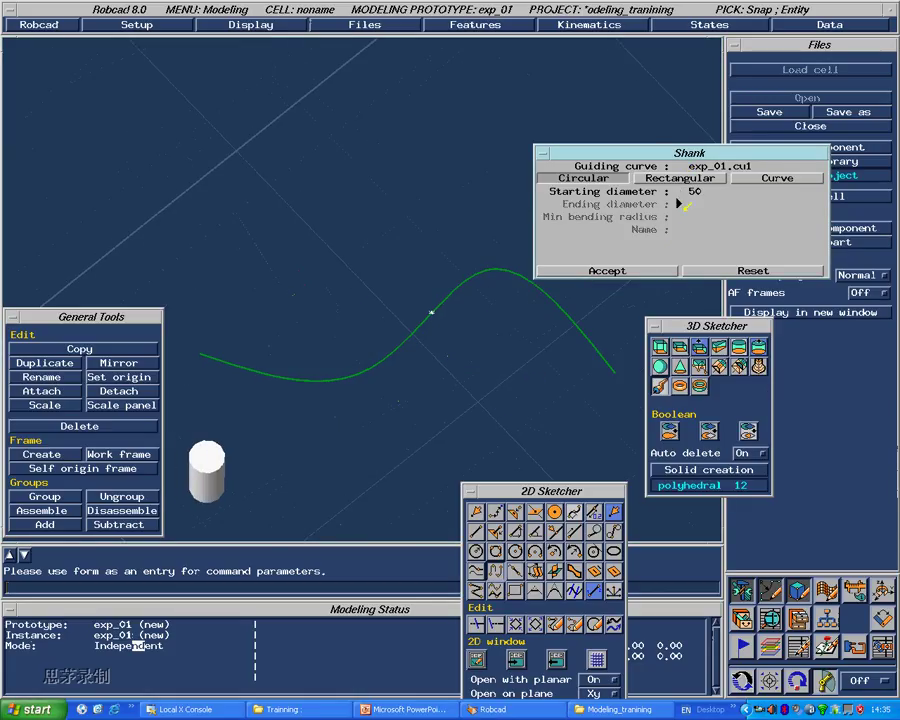
type("100")
middle_click_drag(446, 346, 528, 287)
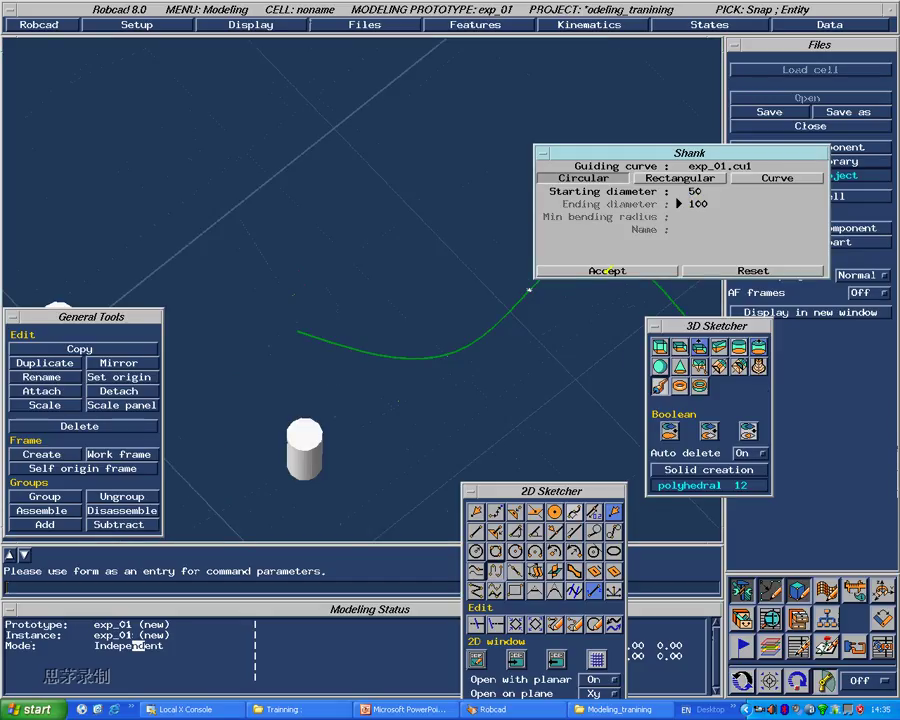
left_click(607, 271)
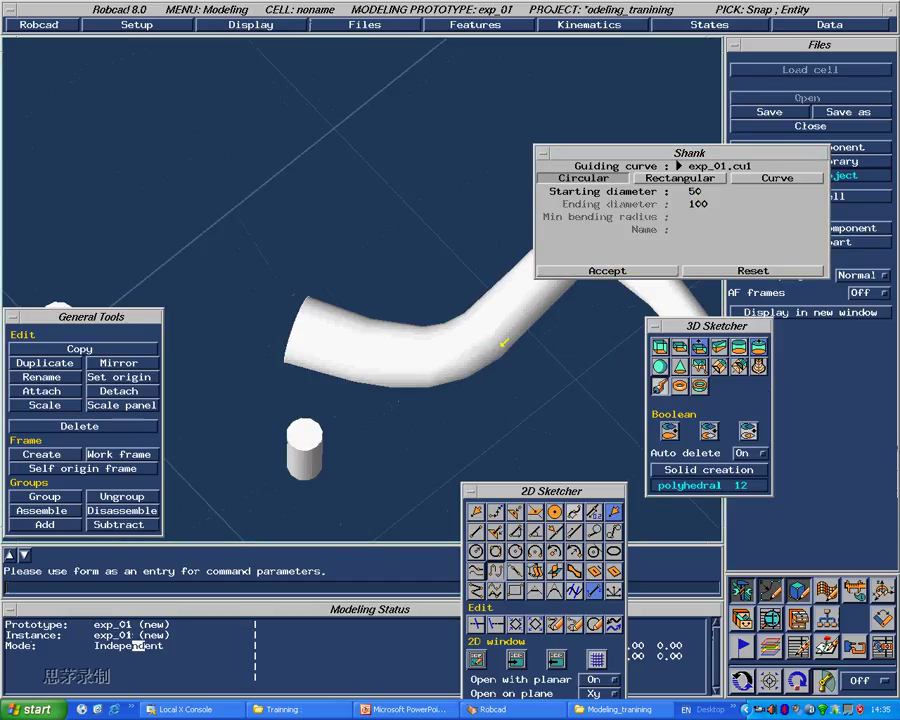
Step: Turn off the floor display so the whole shank can be inspected from several angles
middle_click_drag(503, 346, 496, 376)
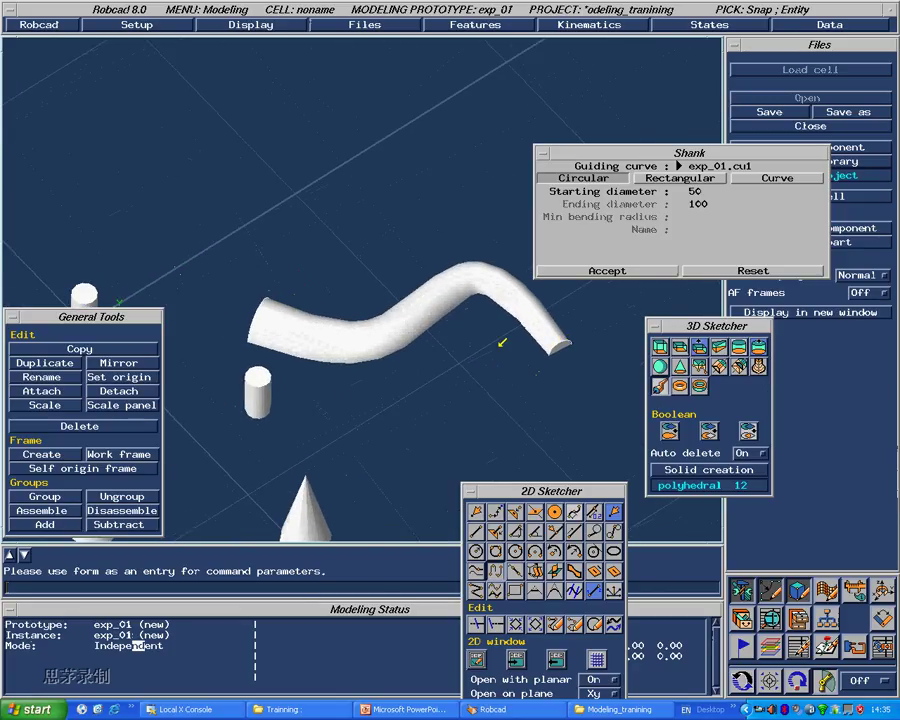
middle_click_drag(261, 301, 442, 293)
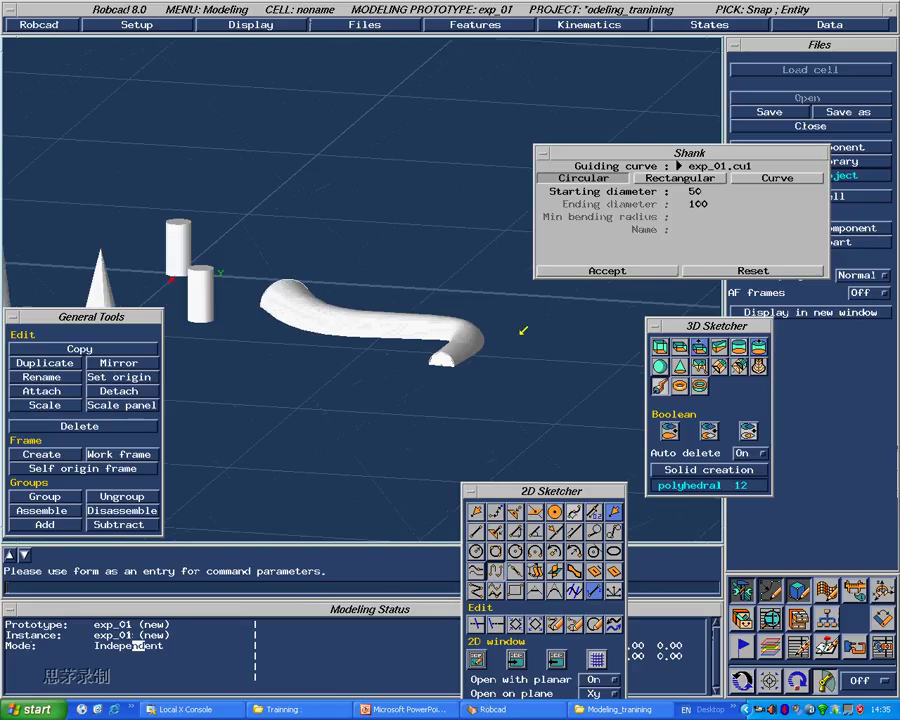
right_click(548, 343)
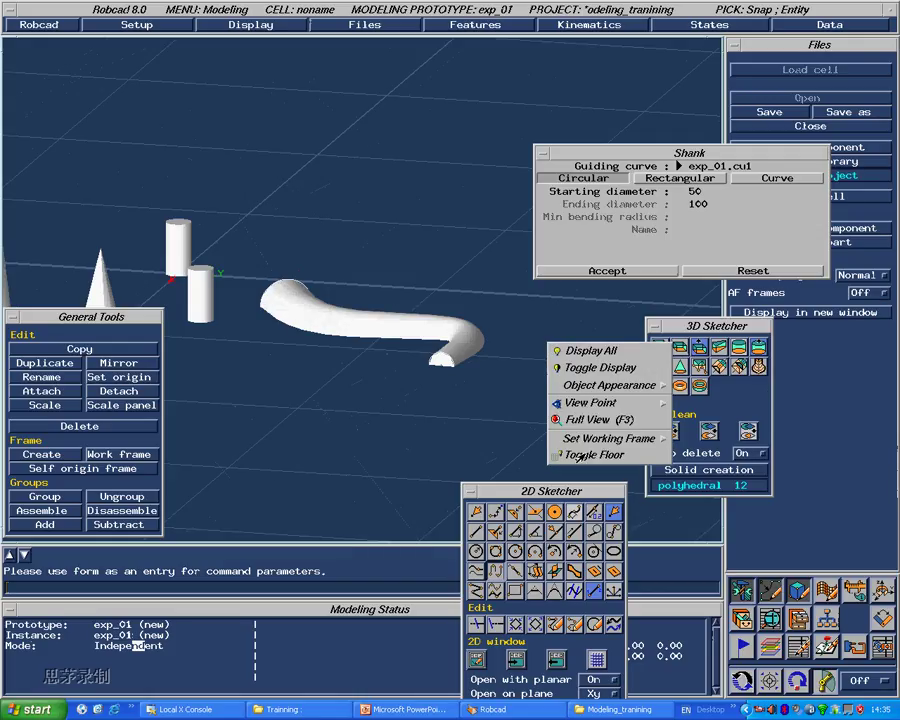
left_click(588, 456)
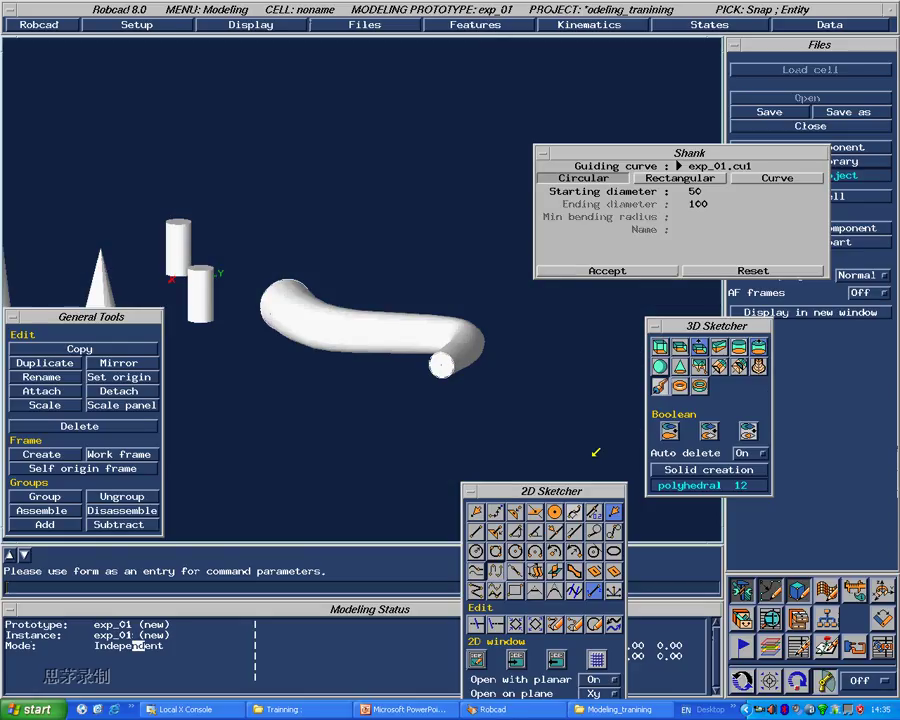
middle_click_drag(503, 354, 470, 354)
middle_click_drag(457, 503, 499, 500)
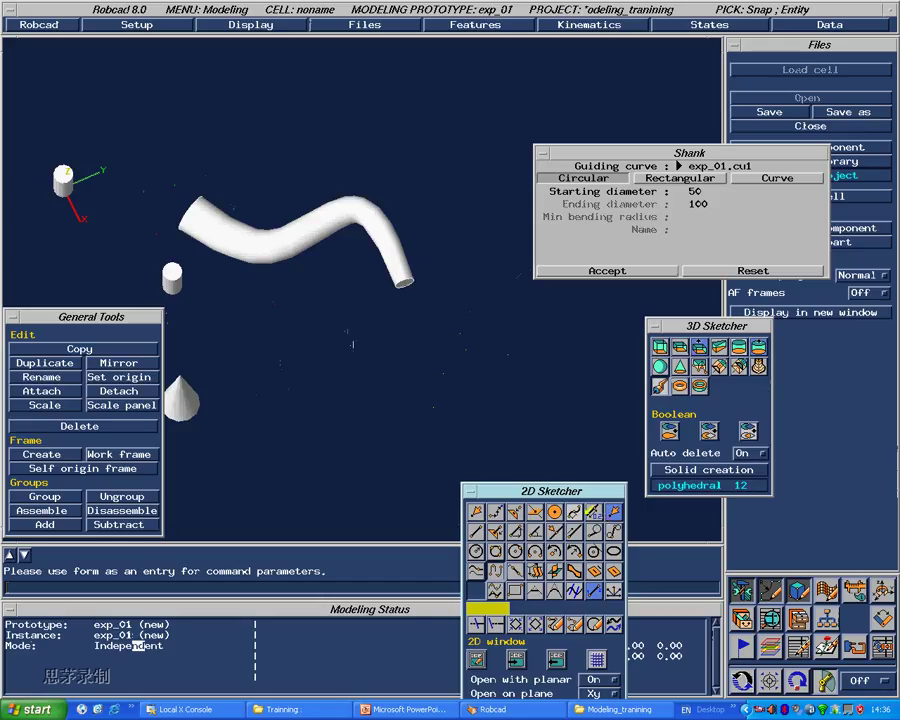
Step: Create an open polyline, kept as is, through five free floor points beyond the shank's narrow end
left_click(476, 590)
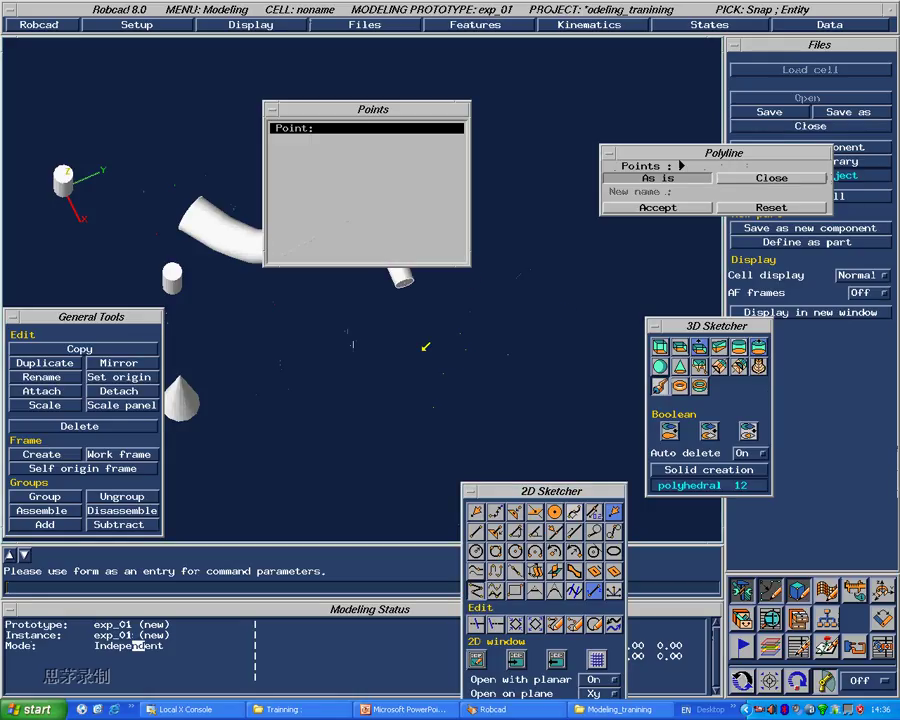
mouse_move(446, 343)
middle_mouse_down()
mouse_move(412, 352)
mouse_move(412, 340)
mouse_move(443, 340)
mouse_move(415, 347)
mouse_move(400, 338)
mouse_move(364, 374)
mouse_move(380, 369)
mouse_move(394, 313)
mouse_move(412, 307)
mouse_move(406, 301)
mouse_move(380, 303)
mouse_move(394, 350)
mouse_move(386, 330)
middle_mouse_up()
left_click(374, 309)
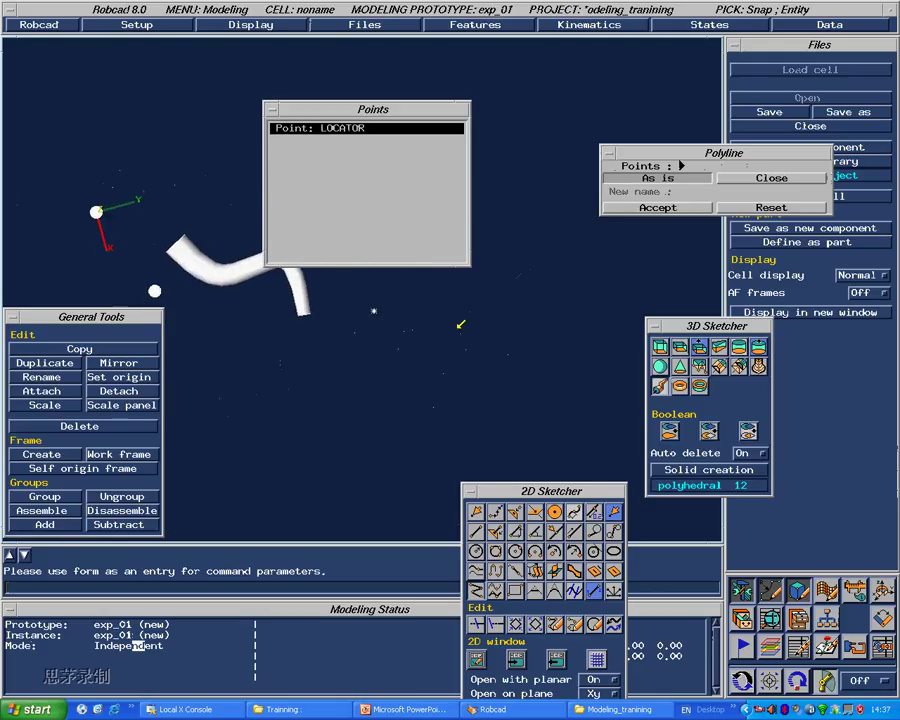
left_click(475, 335)
left_click(439, 424)
left_click(329, 466)
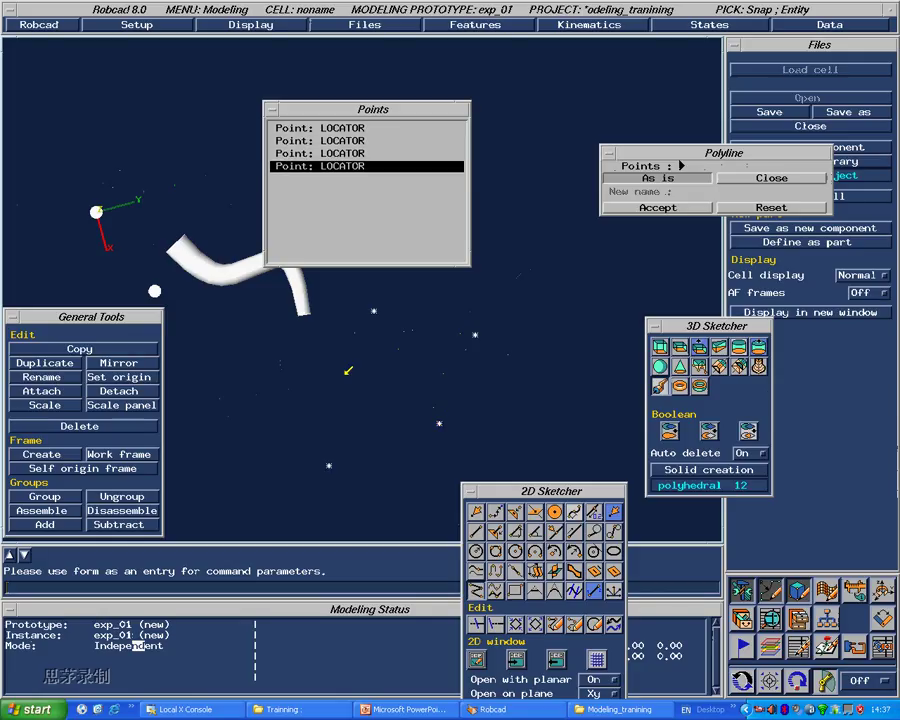
left_click(370, 386)
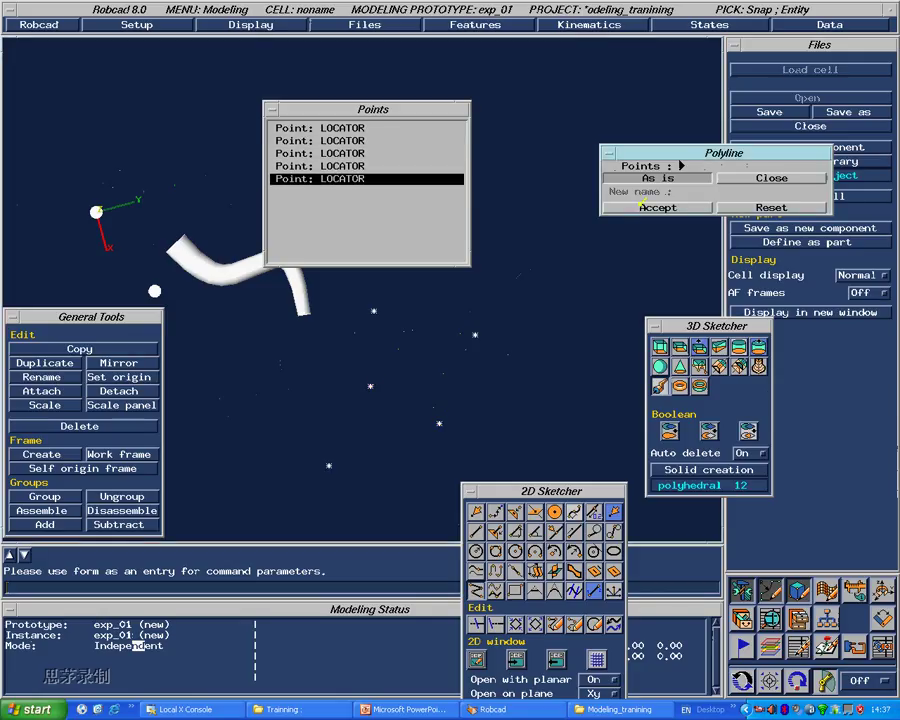
left_click(642, 203)
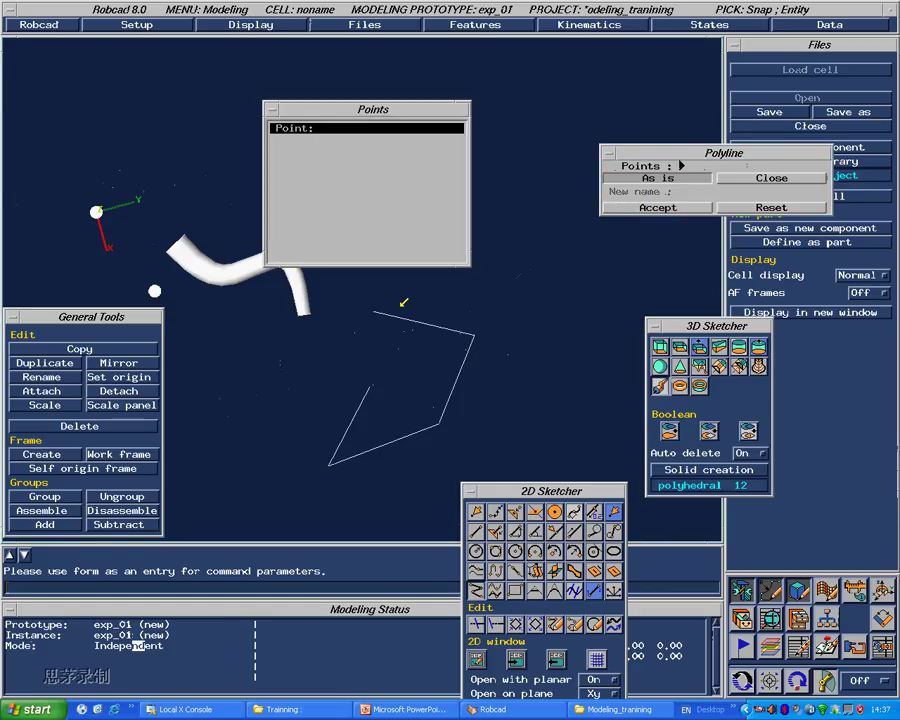
Step: Sweep the open polyline along the origin frame's Z direction with a length of 200
middle_click_drag(377, 294, 384, 388)
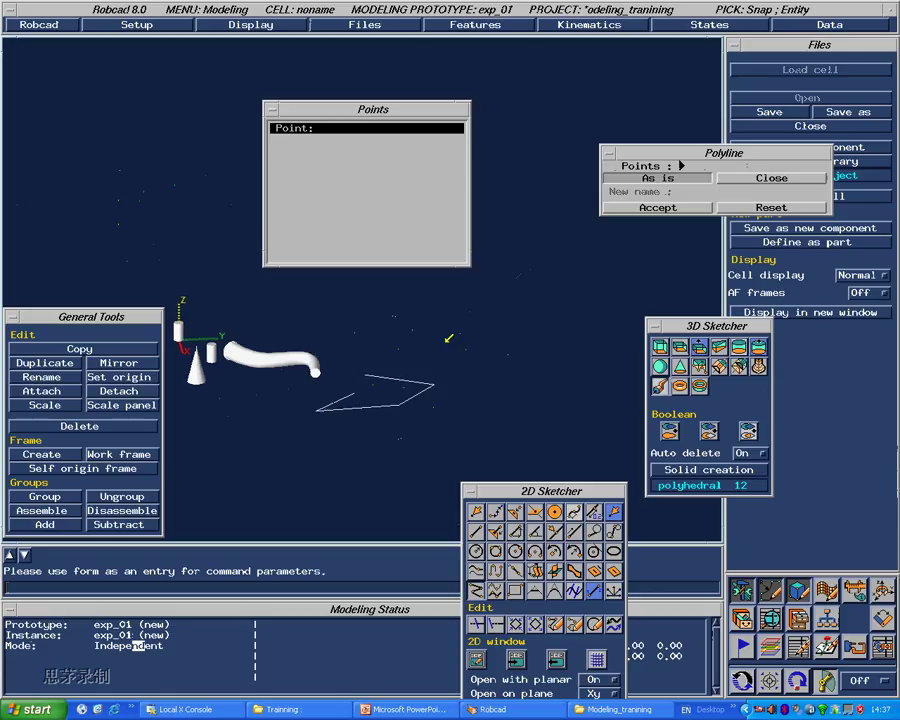
middle_click_drag(449, 338, 478, 327)
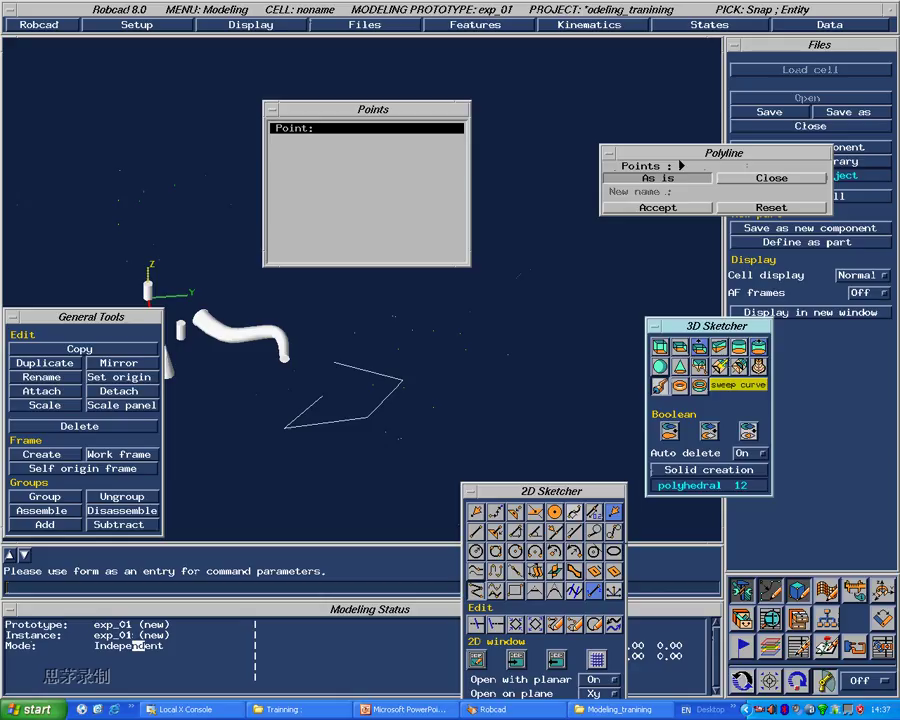
left_click(699, 385)
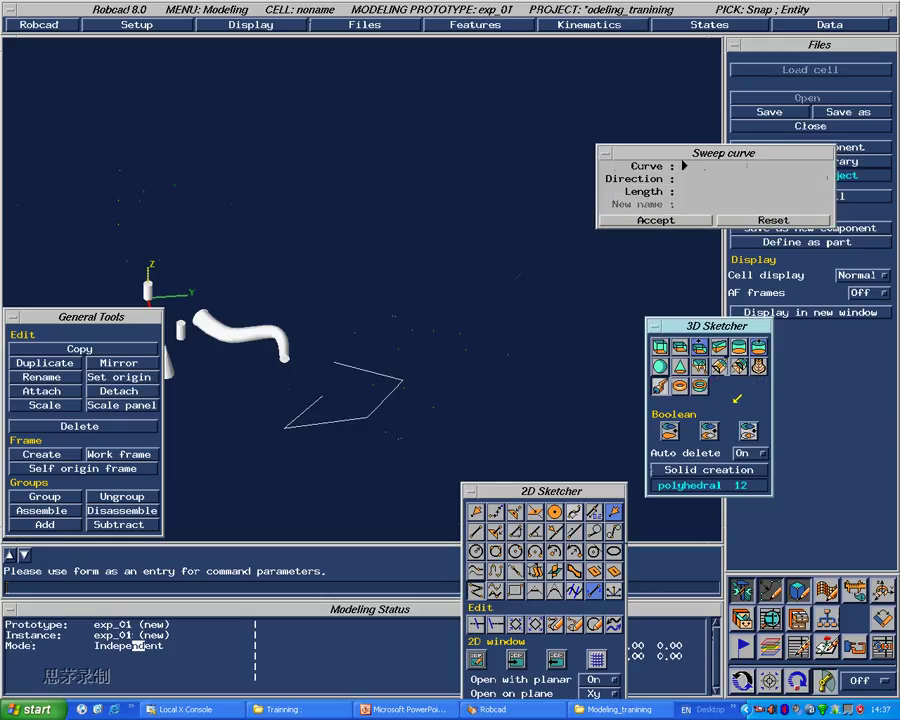
left_click(398, 384)
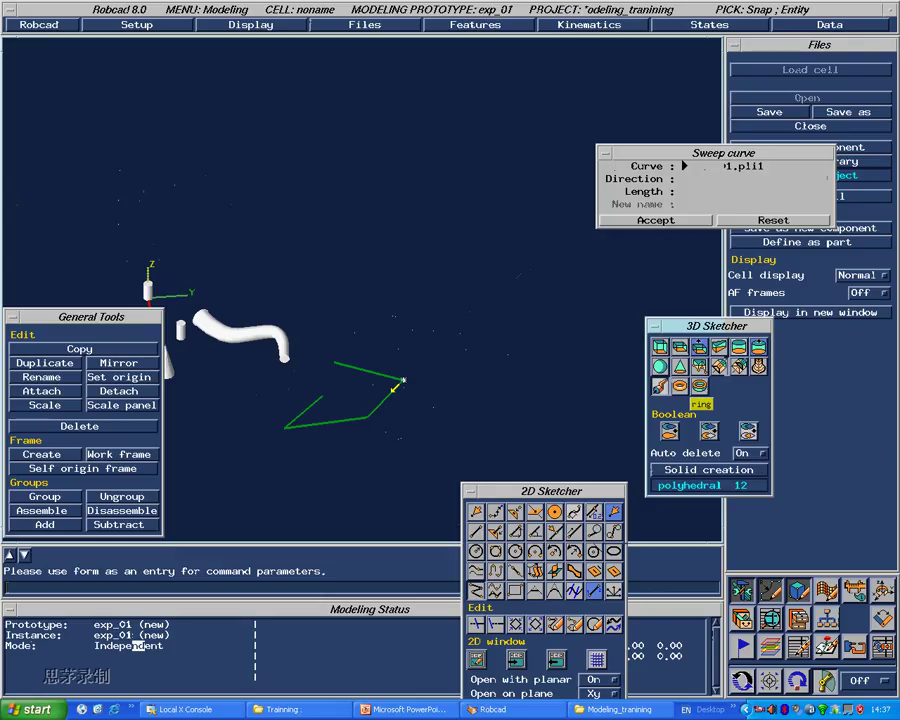
middle_click_drag(392, 448, 432, 416)
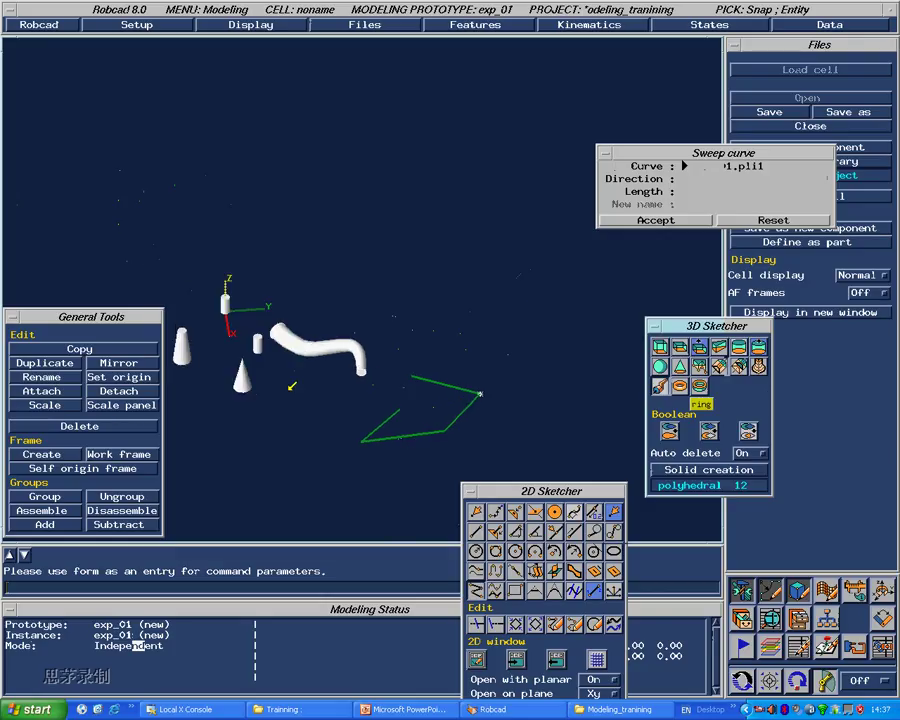
middle_click_drag(326, 310, 642, 190)
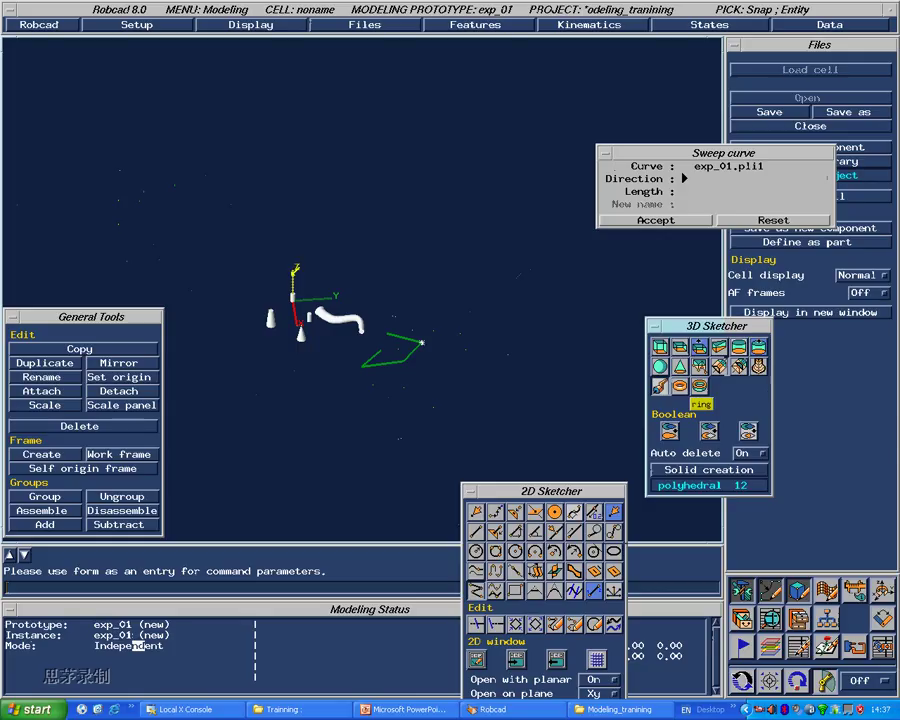
left_click(295, 268)
mouse_move(498, 295)
middle_mouse_down()
mouse_move(468, 326)
mouse_move(555, 272)
mouse_move(538, 277)
middle_mouse_up()
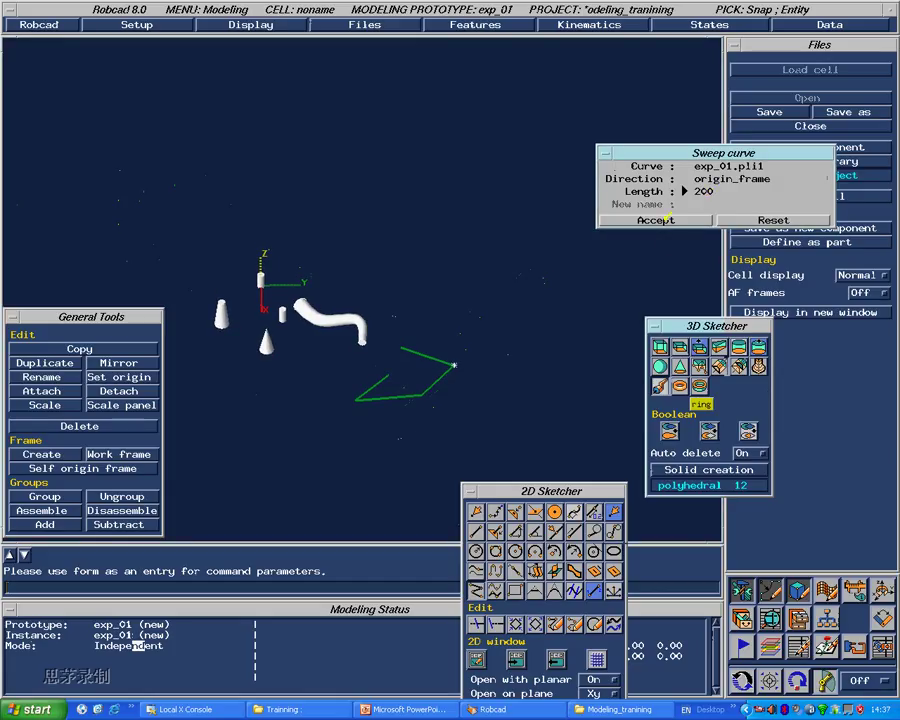
left_click(367, 388)
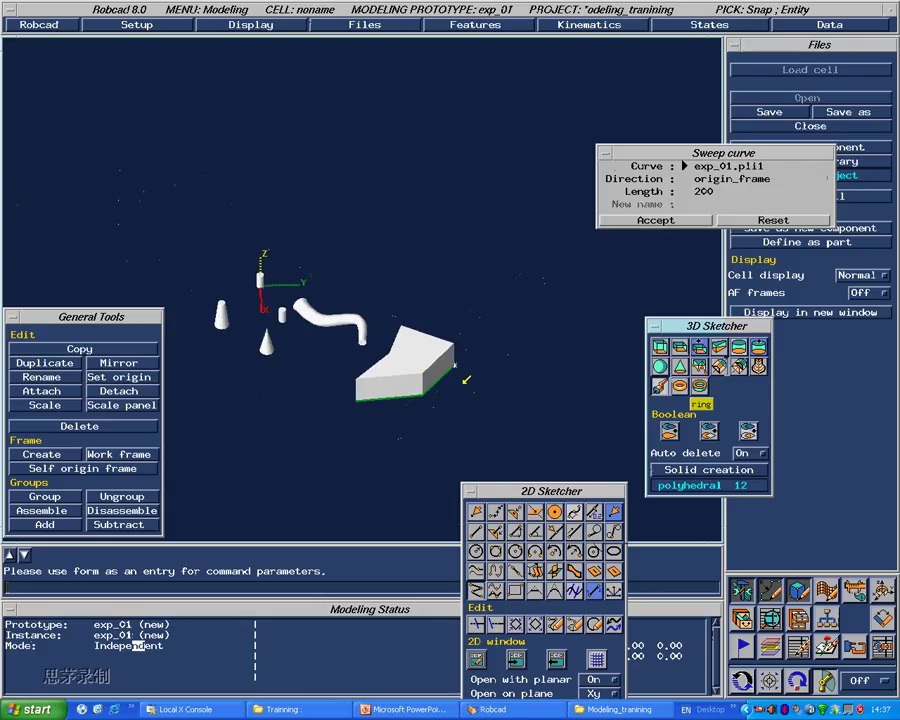
Step: Save the component exp_01 with all its solids and curves
mouse_move(466, 376)
middle_mouse_down()
mouse_move(477, 301)
mouse_move(494, 315)
mouse_move(488, 279)
mouse_move(488, 343)
mouse_move(488, 309)
mouse_move(510, 315)
mouse_move(498, 326)
mouse_move(417, 323)
mouse_move(430, 298)
middle_mouse_up()
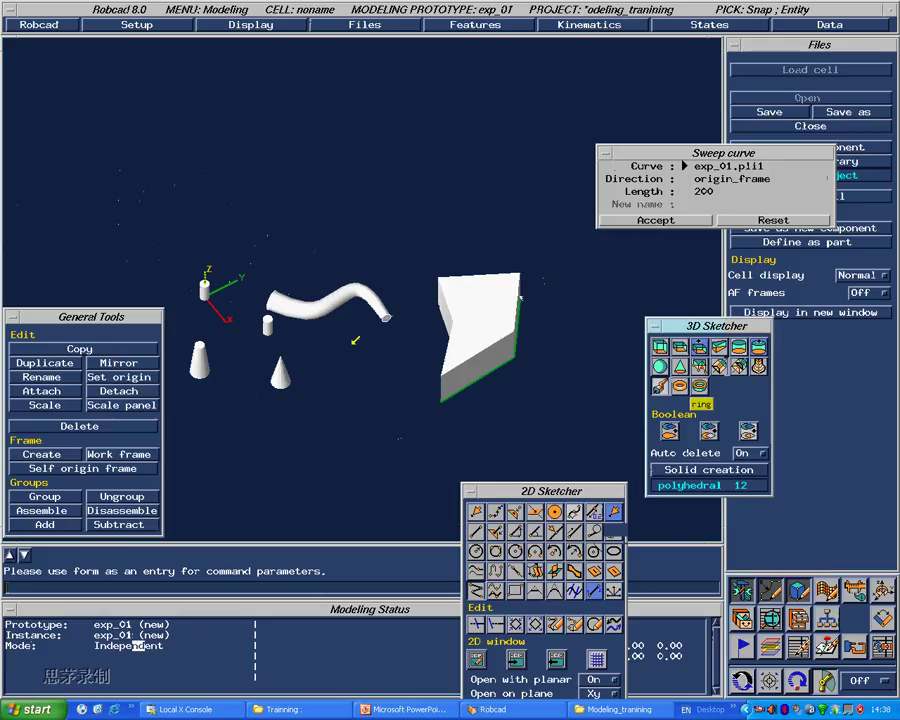
middle_click_drag(352, 280, 370, 350)
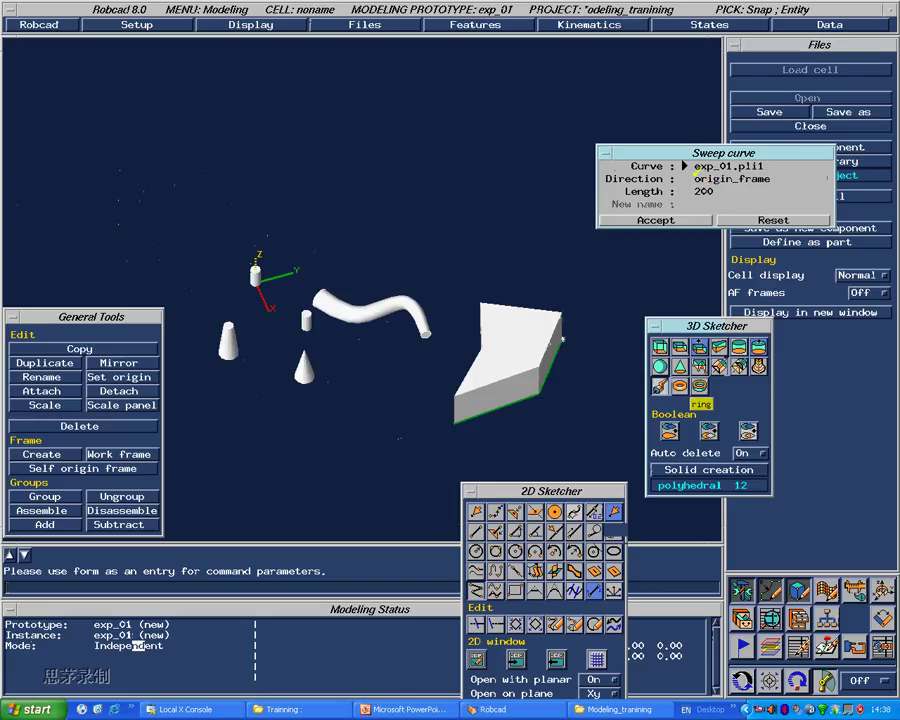
left_click(760, 112)
left_click(350, 296)
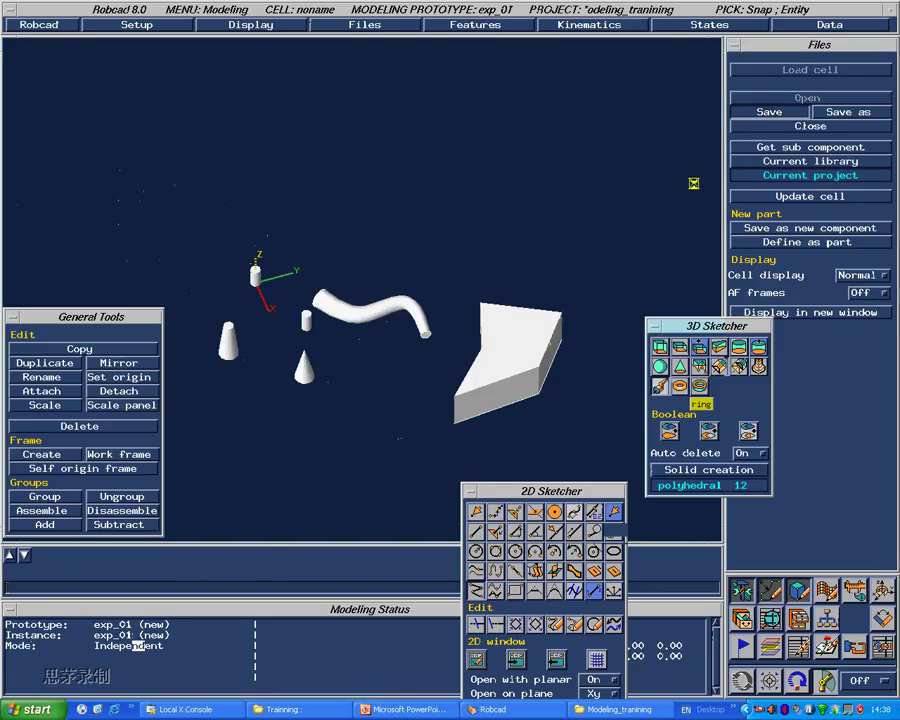